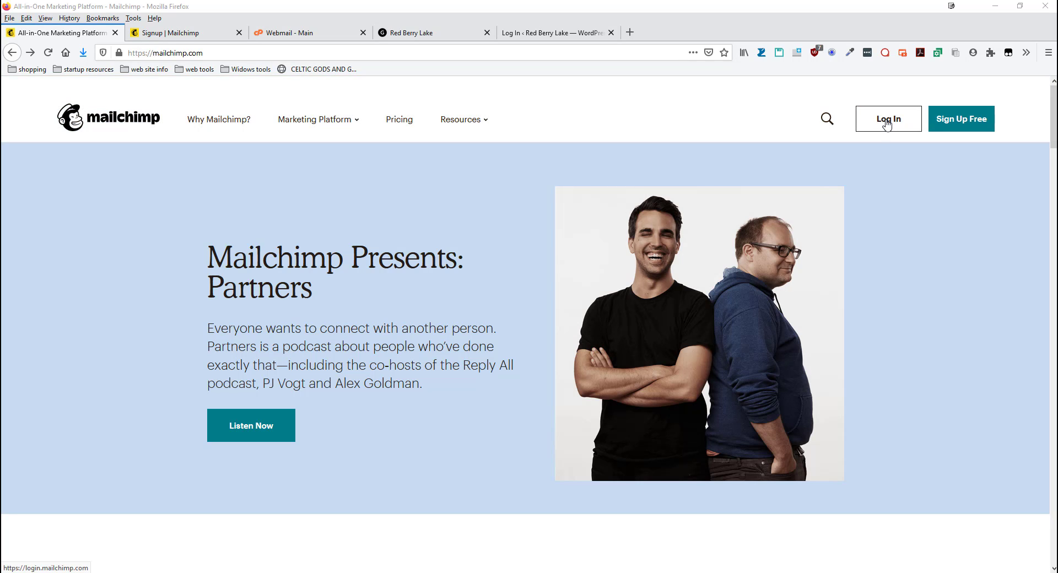
# Step: Log in to Mailchimp with the saved account username and the account password
pyautogui.click(885, 122)
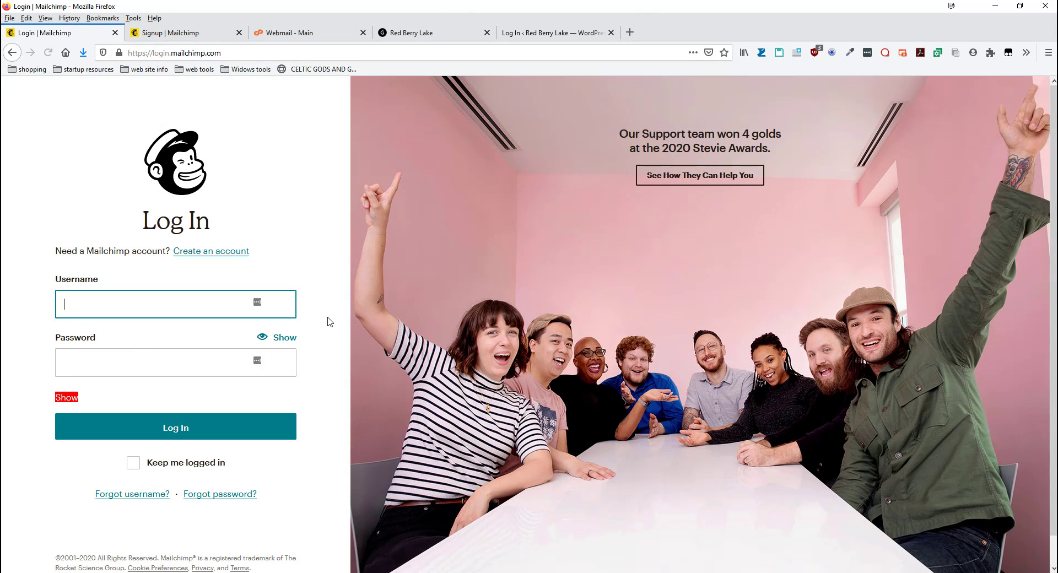
pyautogui.click(173, 303)
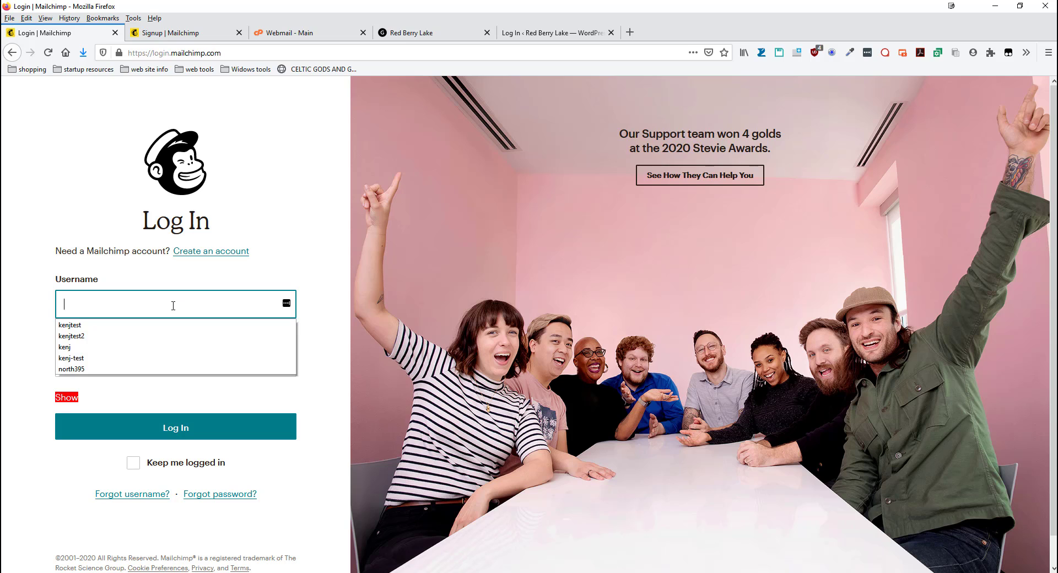
pyautogui.click(127, 340)
pyautogui.click(114, 364)
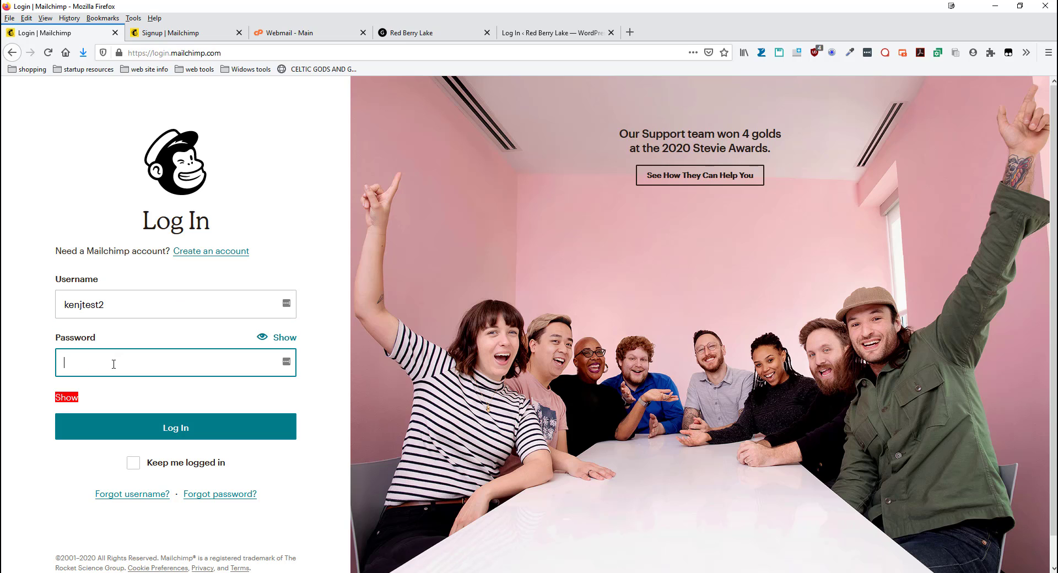
pyautogui.write('•••••••••••••••••')
pyautogui.click(180, 435)
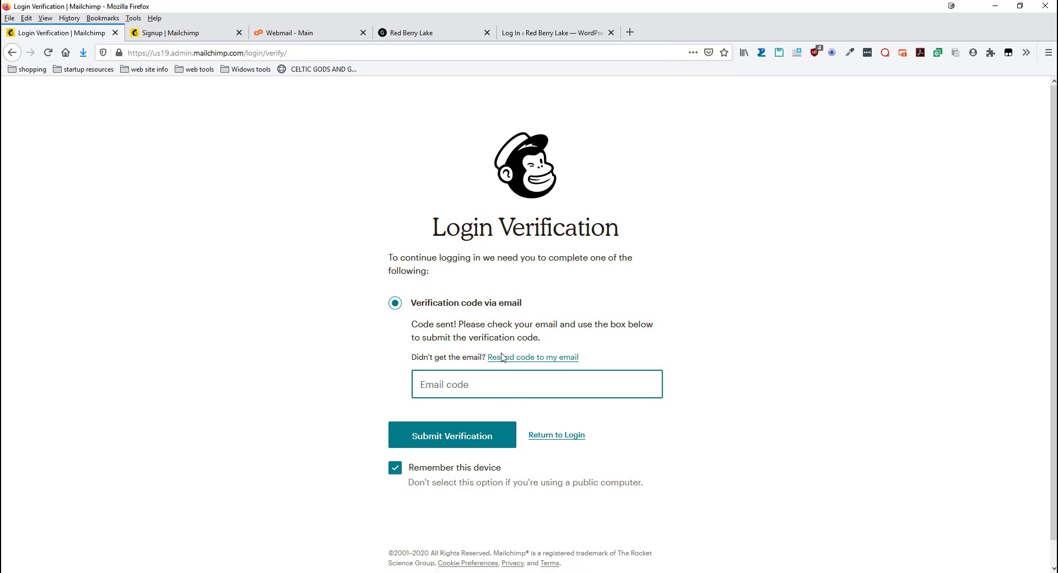
# Step: Resend the login verification code by email and copy the code from the newest Mailchimp verification message in the webmail inbox
pyautogui.click(528, 358)
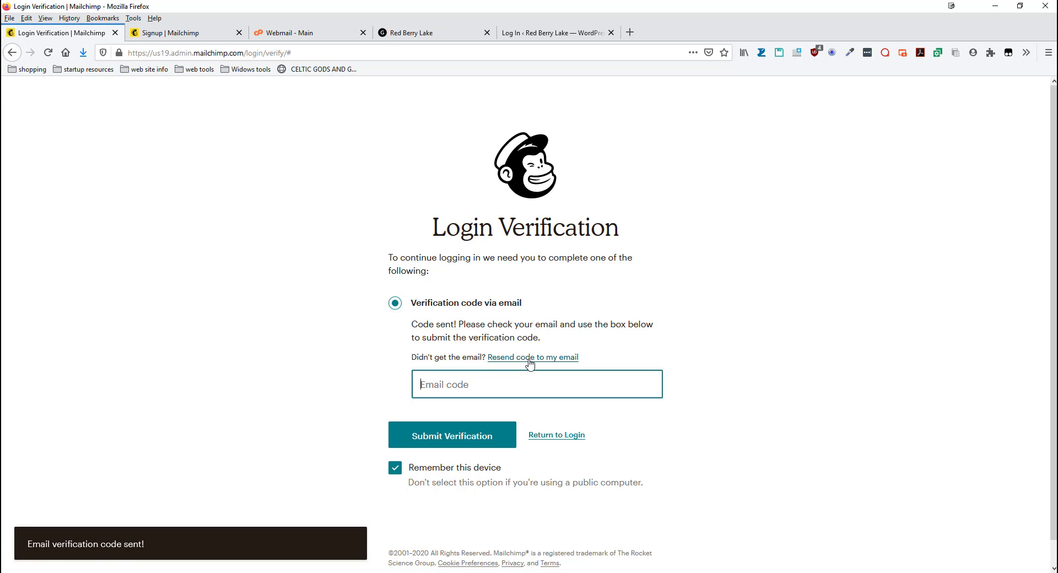
pyautogui.click(282, 34)
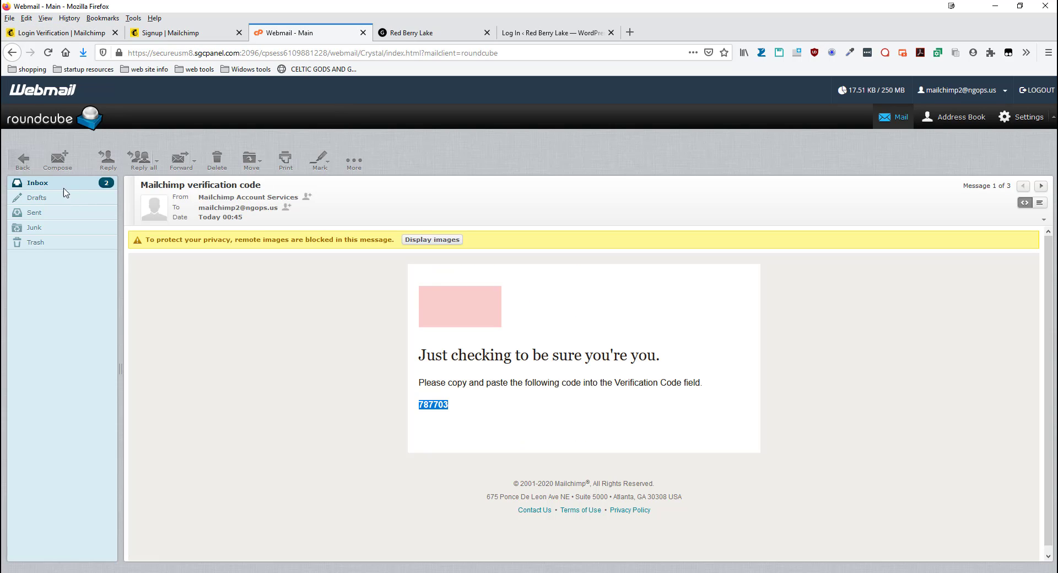
pyautogui.click(44, 183)
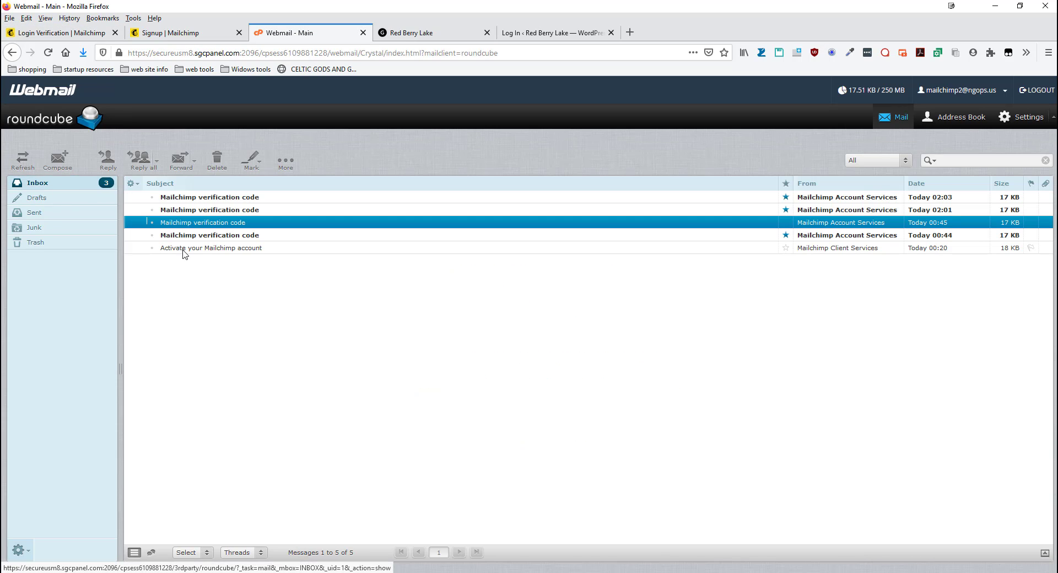
pyautogui.click(232, 199)
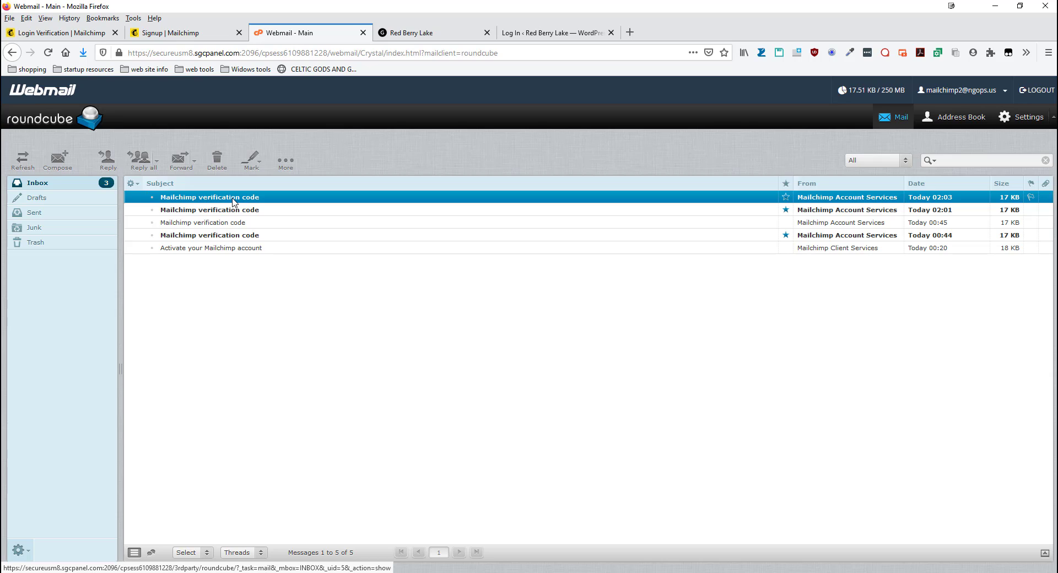
pyautogui.doubleClick(233, 199)
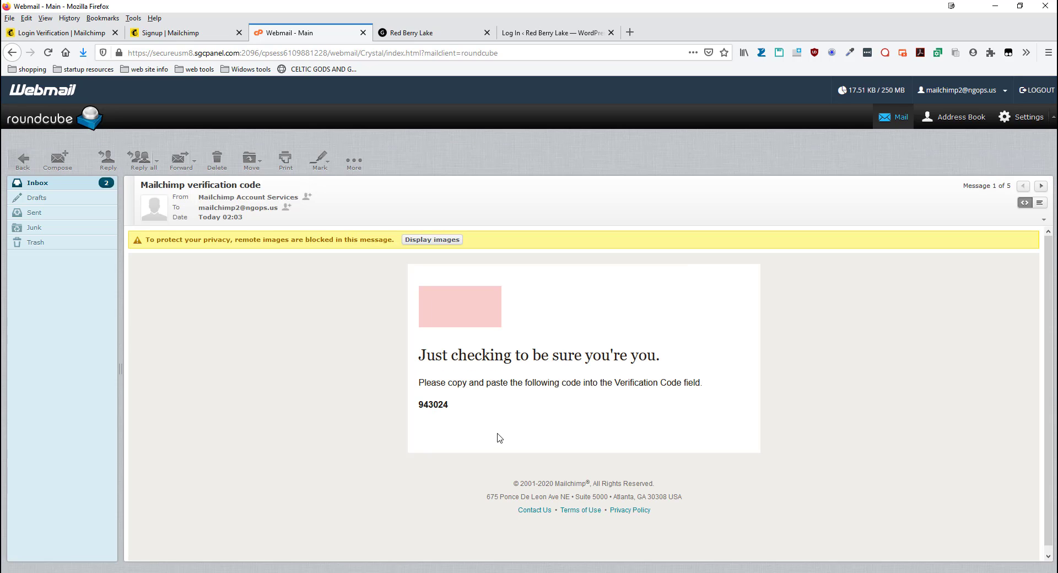
pyautogui.moveTo(451, 405); pyautogui.dragTo(419, 405)
pyautogui.rightClick(421, 406)
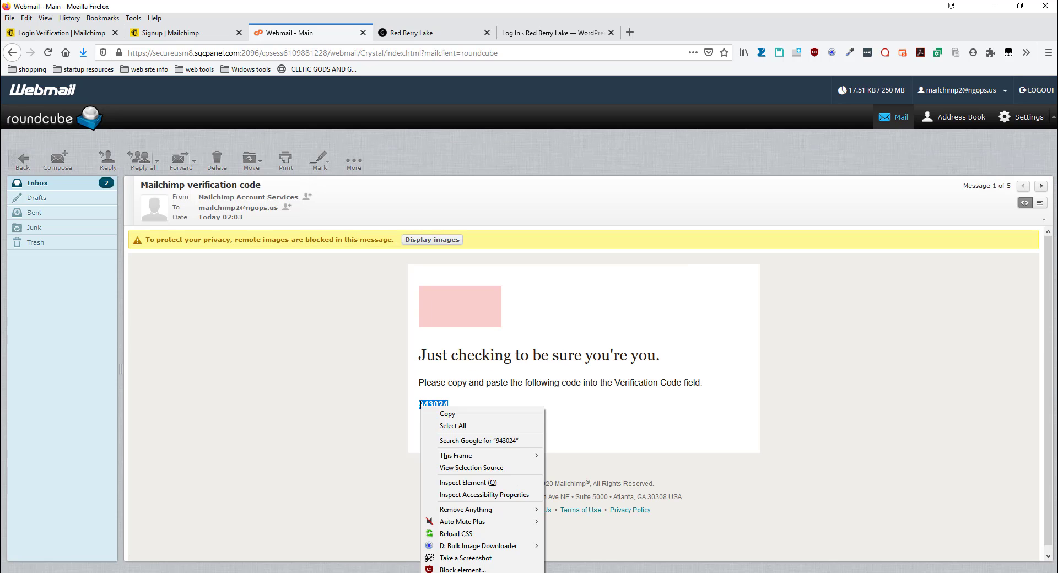
pyautogui.click(442, 414)
# Step: Paste the emailed verification code into Mailchimp's Login Verification page and submit it
pyautogui.click(99, 34)
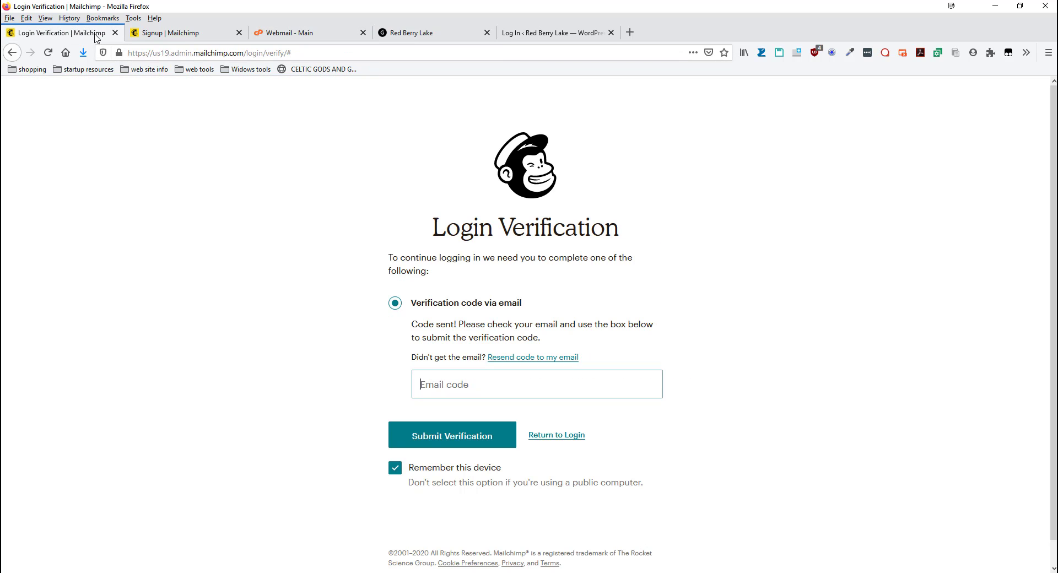
pyautogui.rightClick(435, 386)
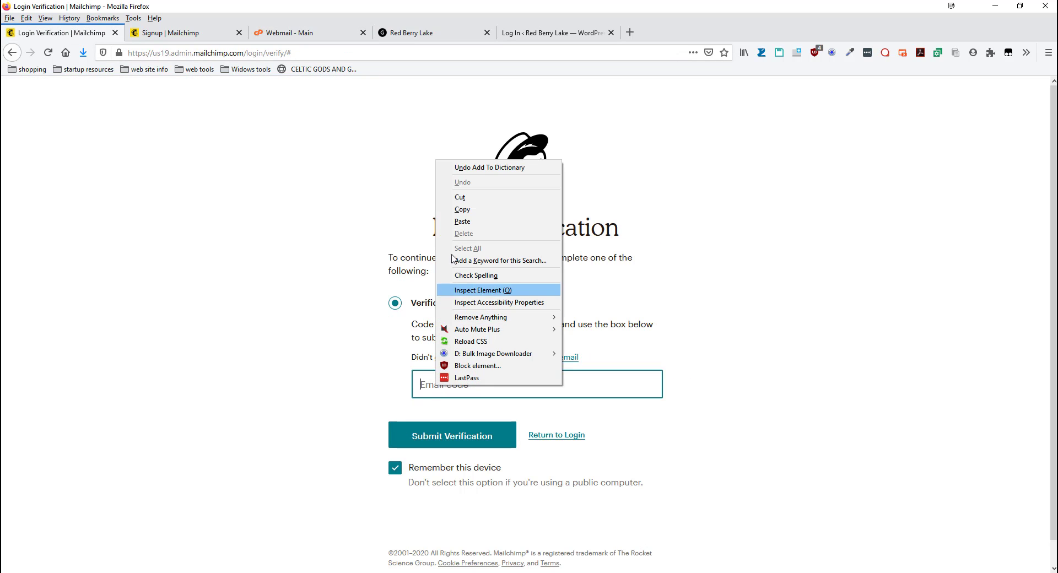
pyautogui.click(457, 221)
pyautogui.click(443, 437)
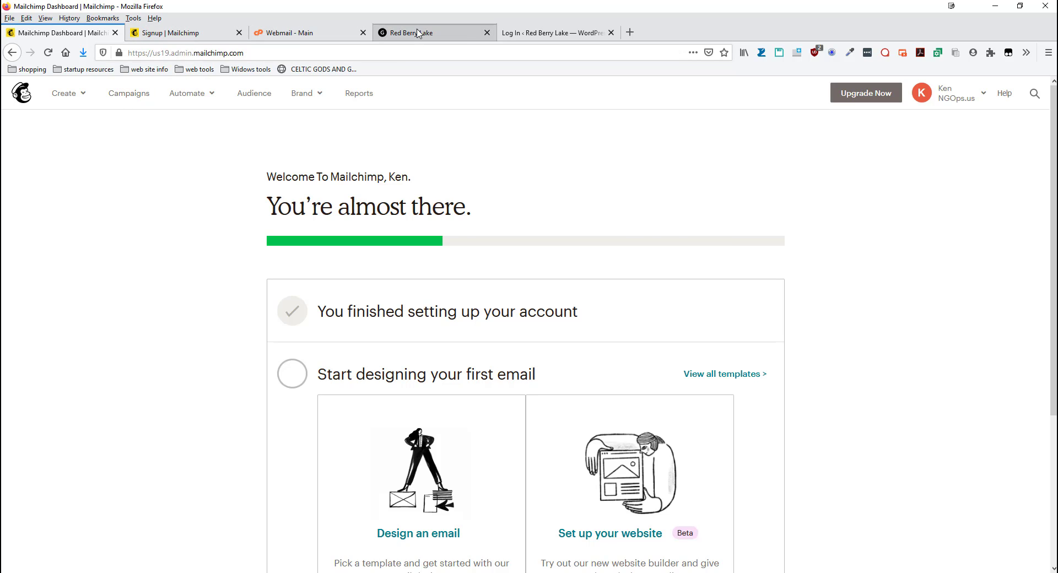
# Step: Switch to the Red Berry Lake WordPress site, return to its home page and open the log in link in the footer
pyautogui.click(543, 34)
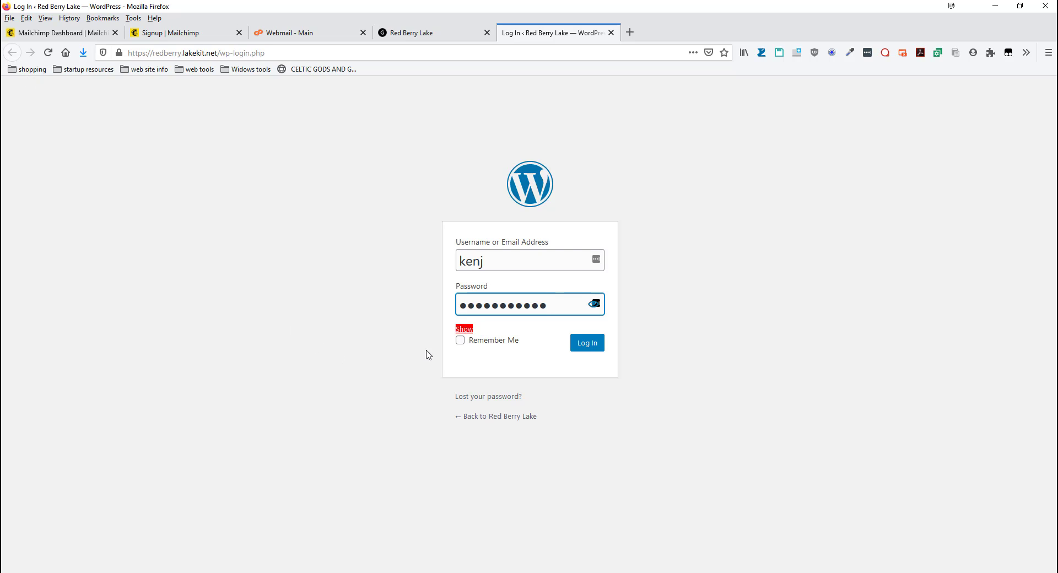
pyautogui.click(487, 416)
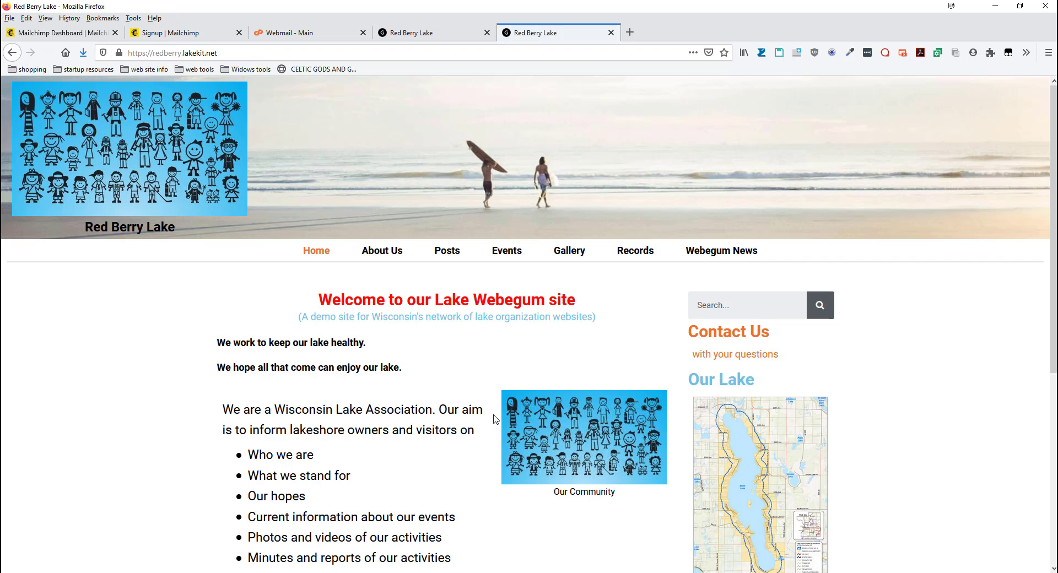
pyautogui.scroll(-4, 486, 365)
pyautogui.scroll(-2, 486, 366)
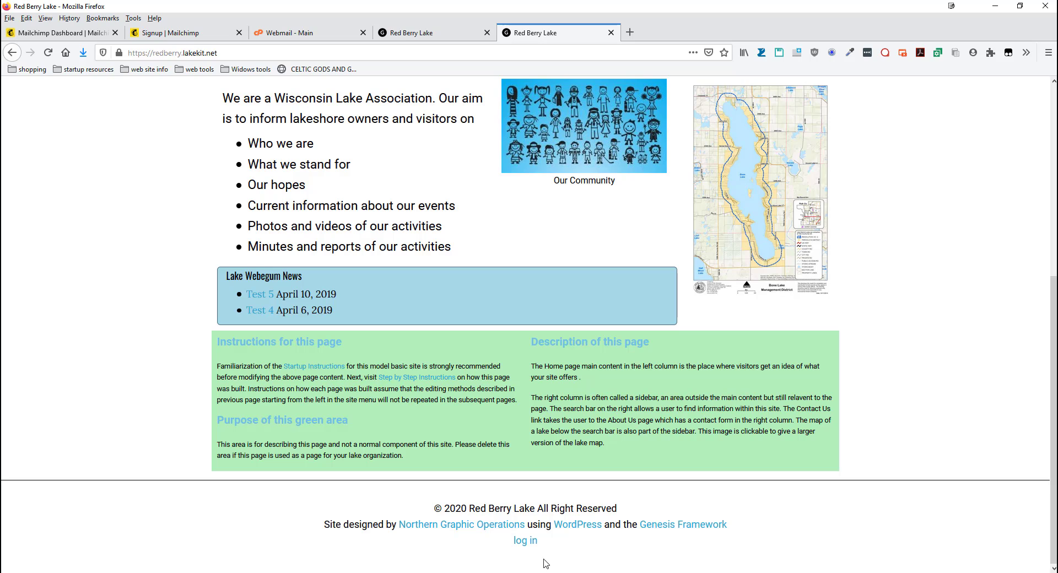
pyautogui.click(532, 543)
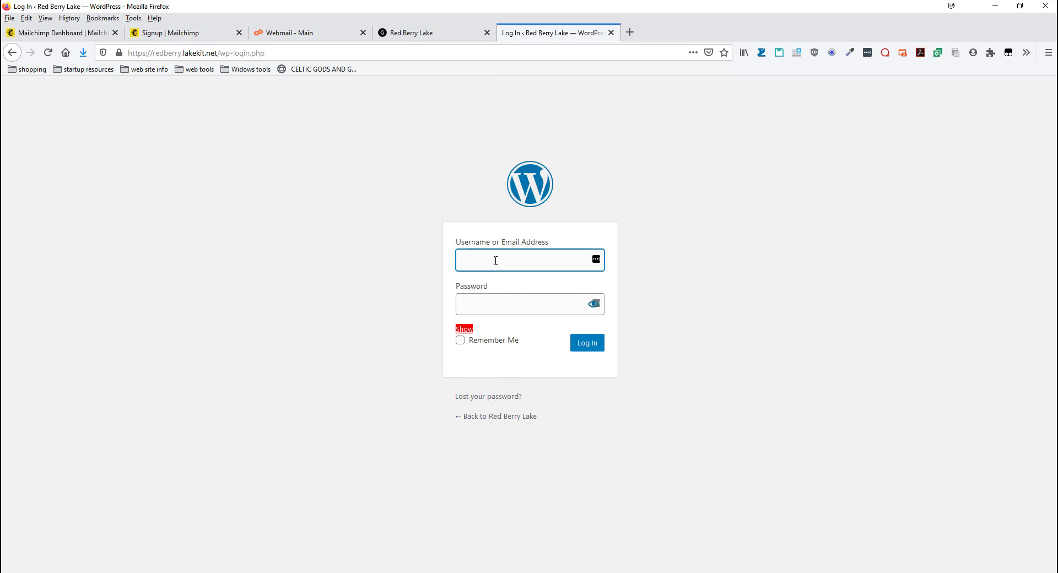
# Step: Log in to the Red Berry Lake WordPress site with the saved username and the account password
pyautogui.click(495, 261)
pyautogui.click(488, 278)
pyautogui.click(487, 301)
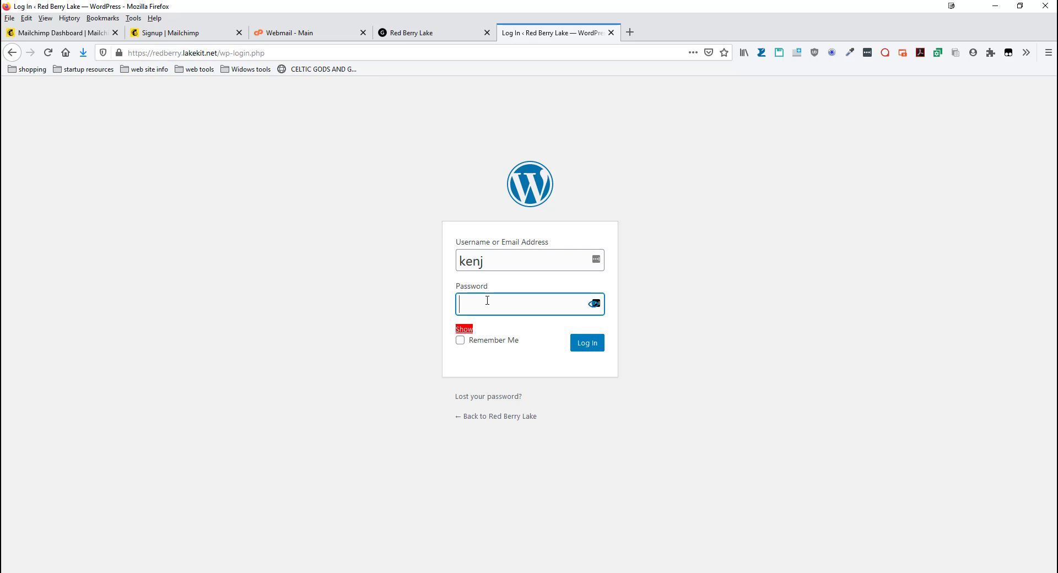
pyautogui.write('•••••••••••')
pyautogui.click(584, 356)
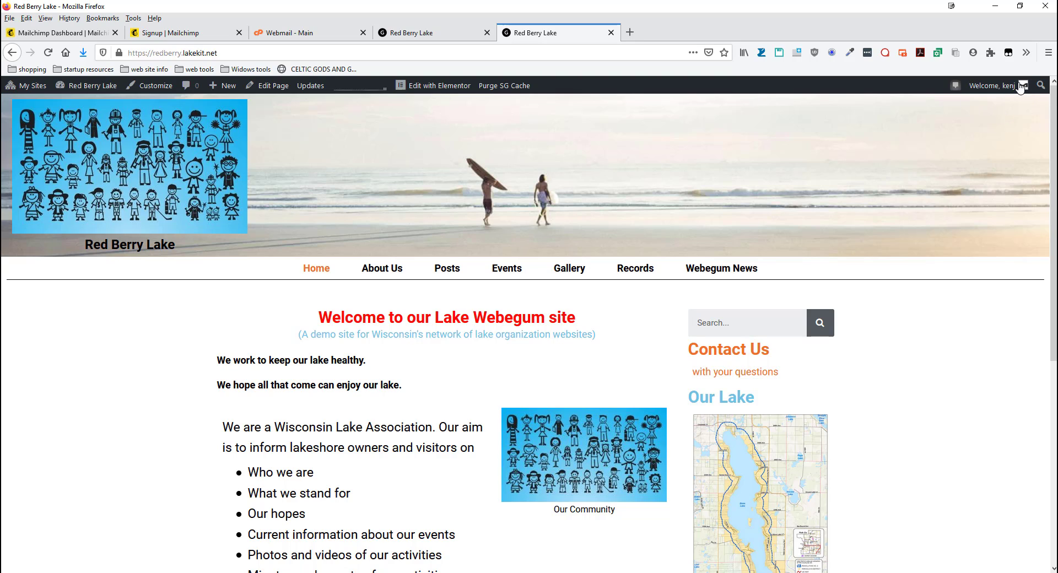
# Step: Switch to the other open Red Berry Lake page and open the site's WordPress dashboard
pyautogui.moveTo(1021, 89)
pyautogui.moveTo(547, 34); pyautogui.dragTo(441, 36)
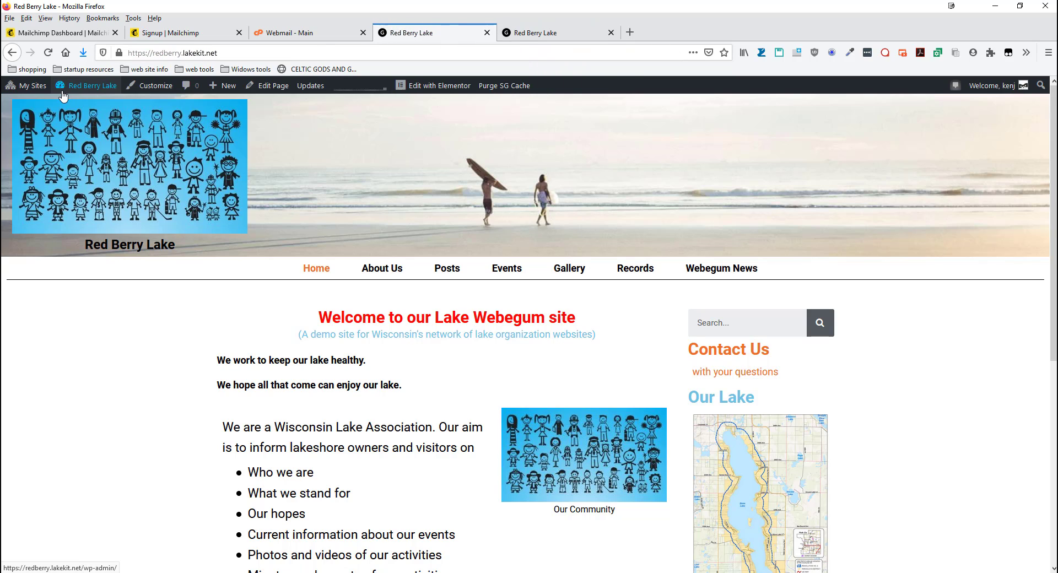
pyautogui.moveTo(99, 88)
pyautogui.click(93, 108)
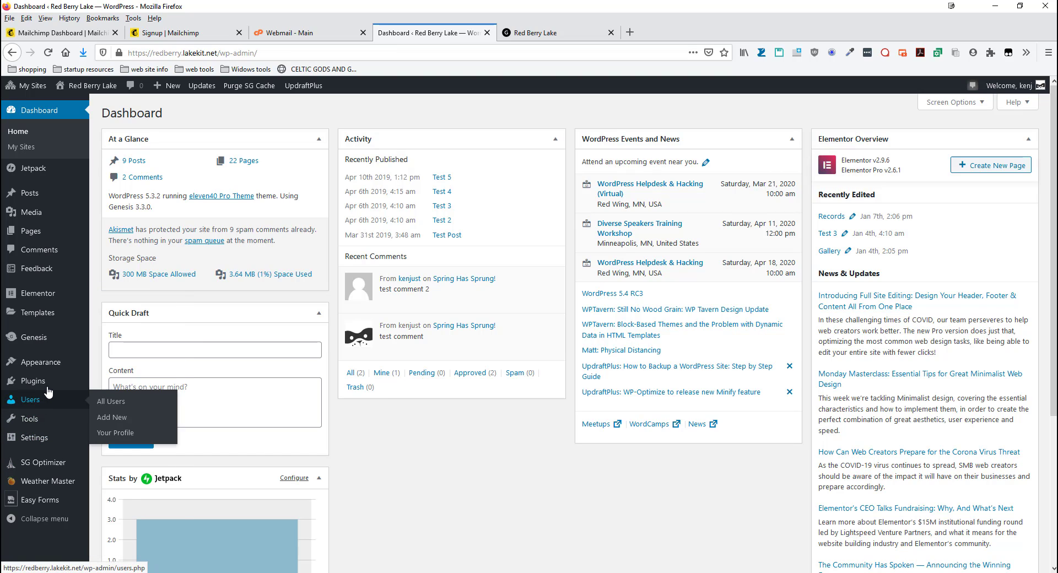
# Step: Open the list of installed plugins and find the Easy Forms for Mailchimp entry
pyautogui.moveTo(48, 391)
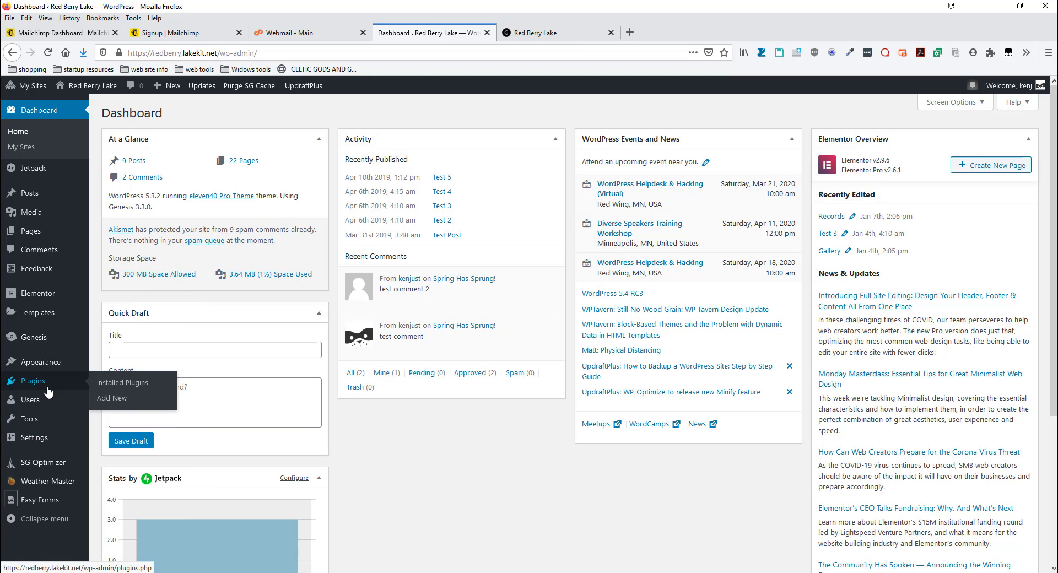
pyautogui.click(115, 384)
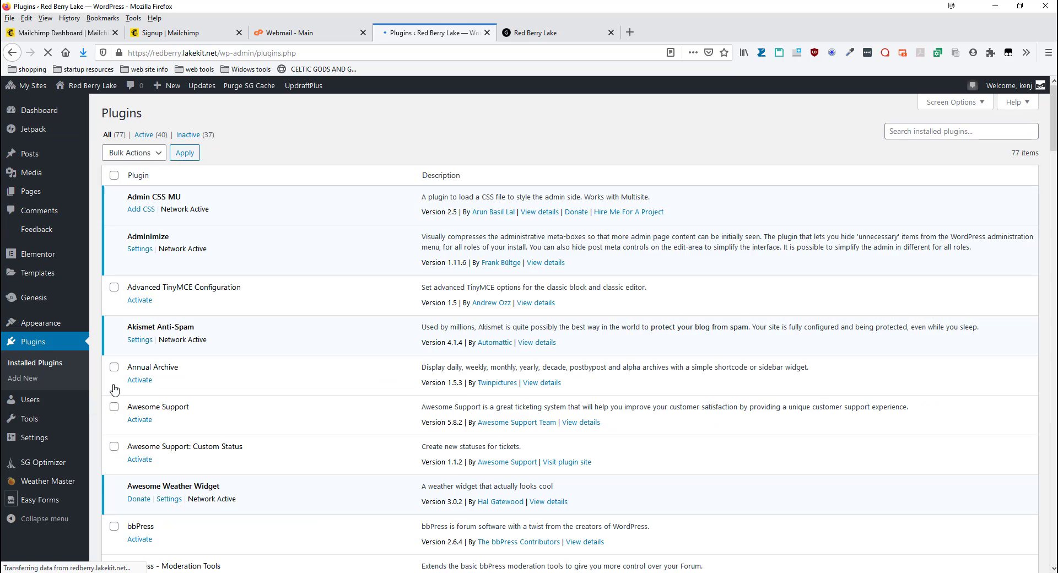
pyautogui.scroll(-3, 209, 375)
pyautogui.scroll(-10, 209, 375)
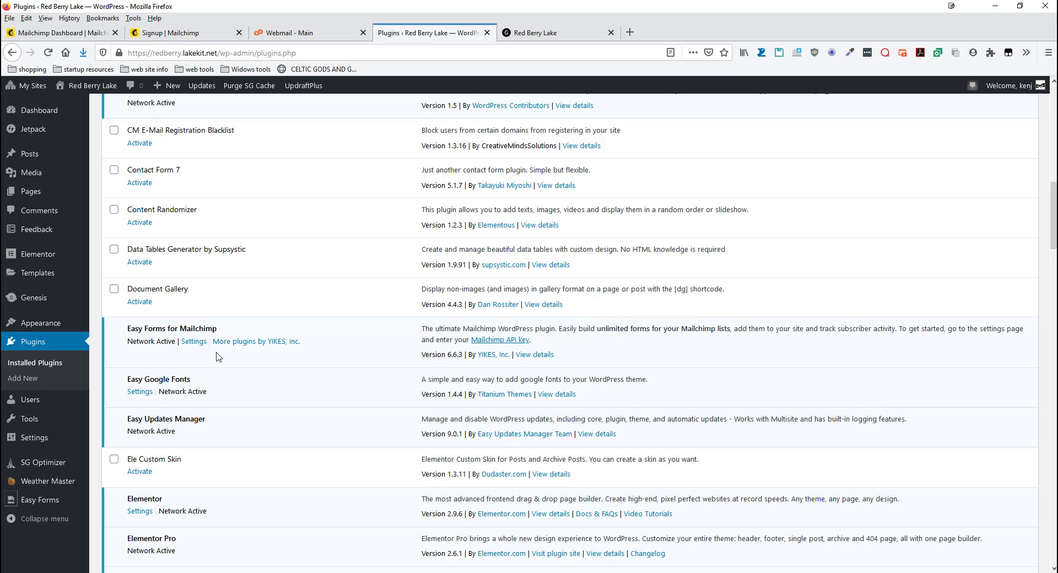
# Step: Open the general settings of the Easy Forms for Mailchimp plugin
pyautogui.moveTo(77, 501)
pyautogui.moveTo(46, 508)
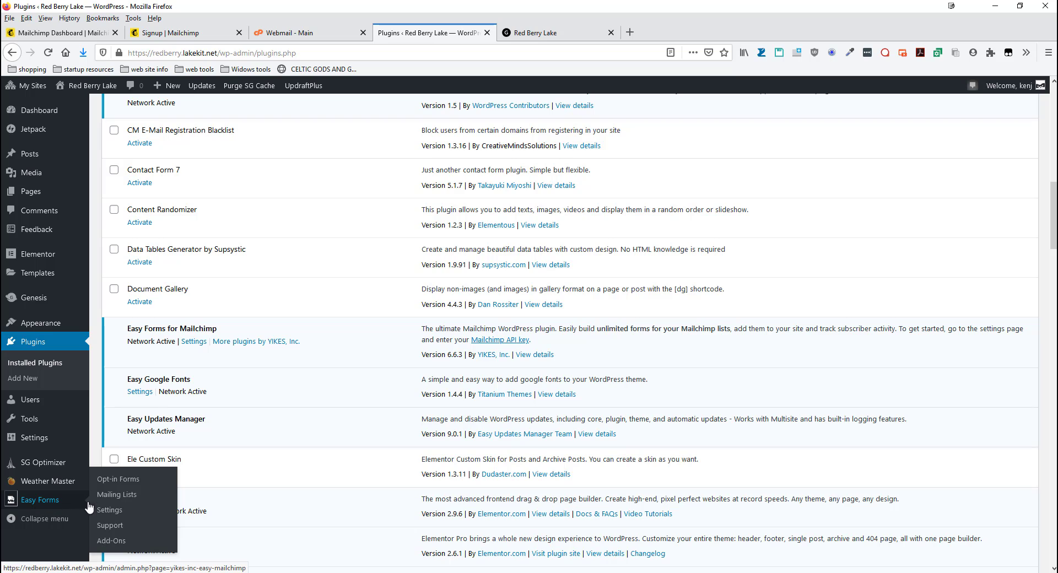
pyautogui.click(109, 510)
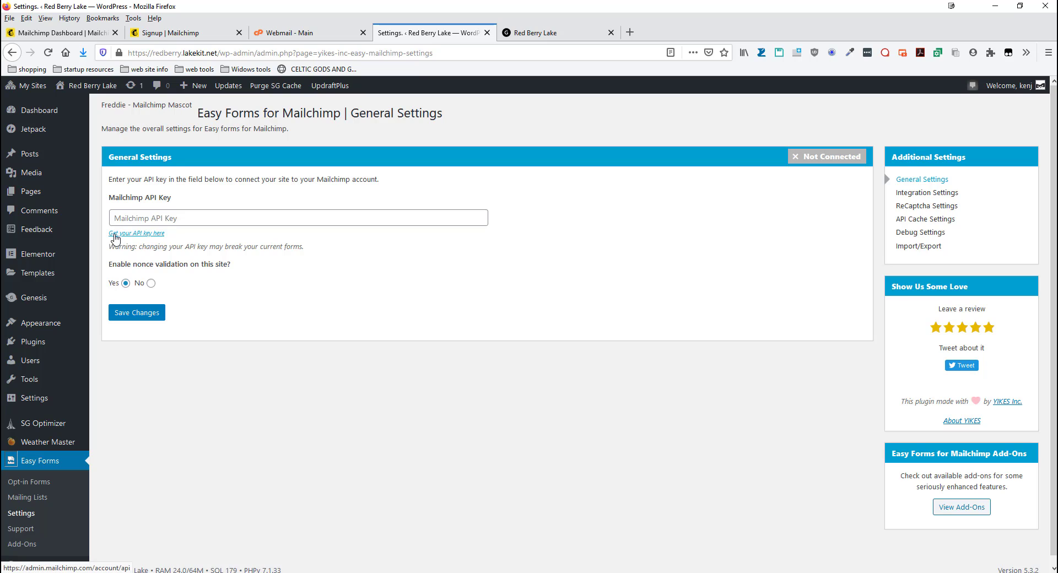
# Step: Open the plugin's link for getting a Mailchimp API key in a new browser tab and switch to it
pyautogui.rightClick(150, 238)
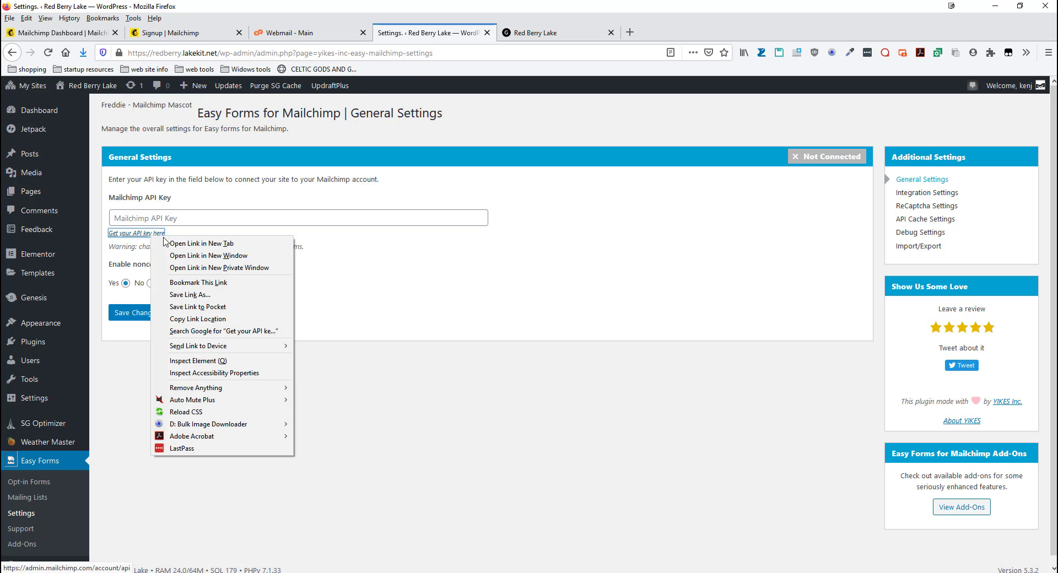
pyautogui.click(185, 244)
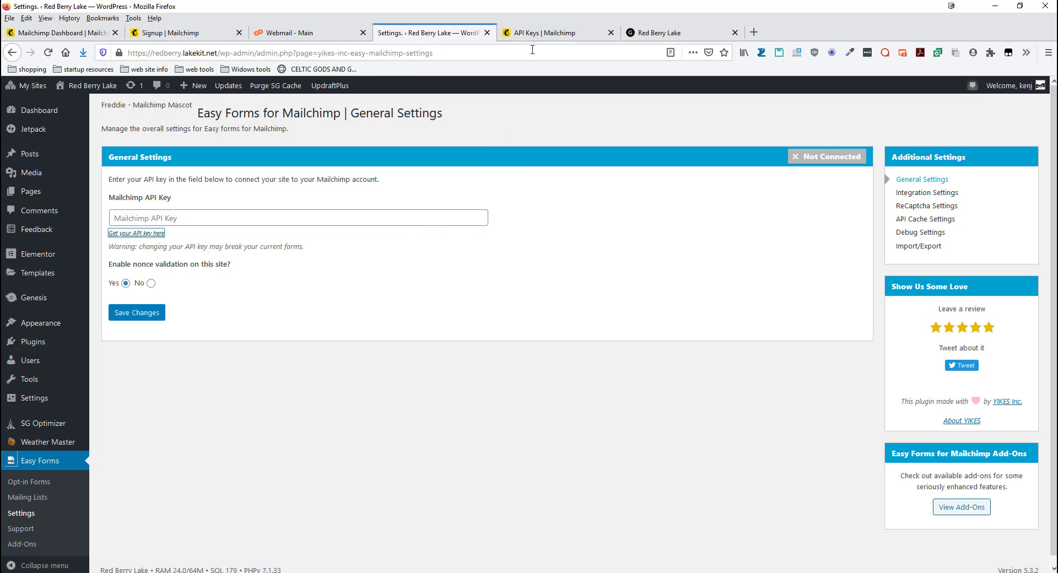
pyautogui.click(554, 35)
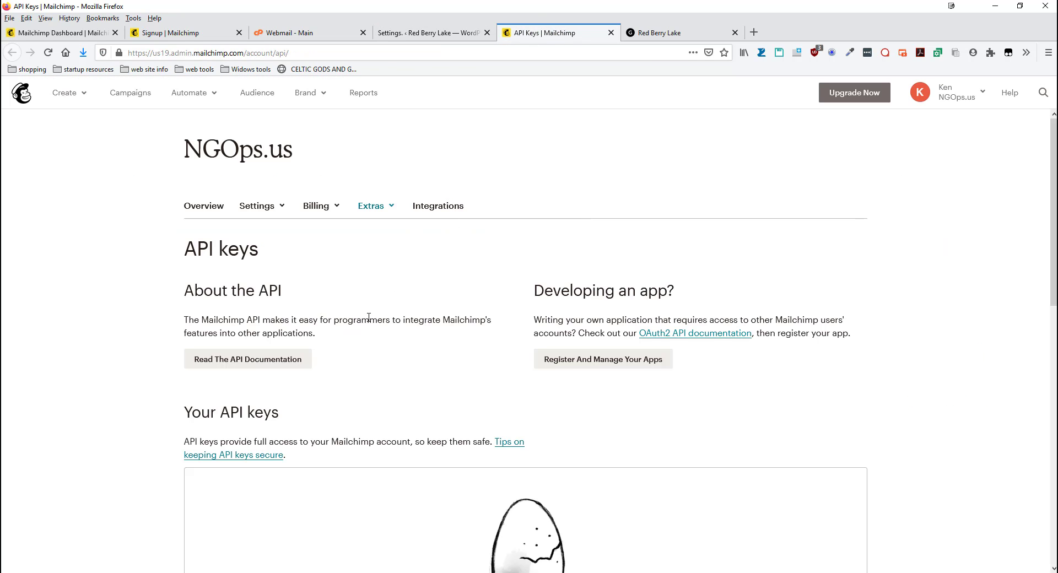
# Step: Examine Mailchimp's API keys page, including the Your API keys and Authorized applications sections and the key creation options
pyautogui.scroll(-1, 369, 317)
pyautogui.scroll(-5, 368, 318)
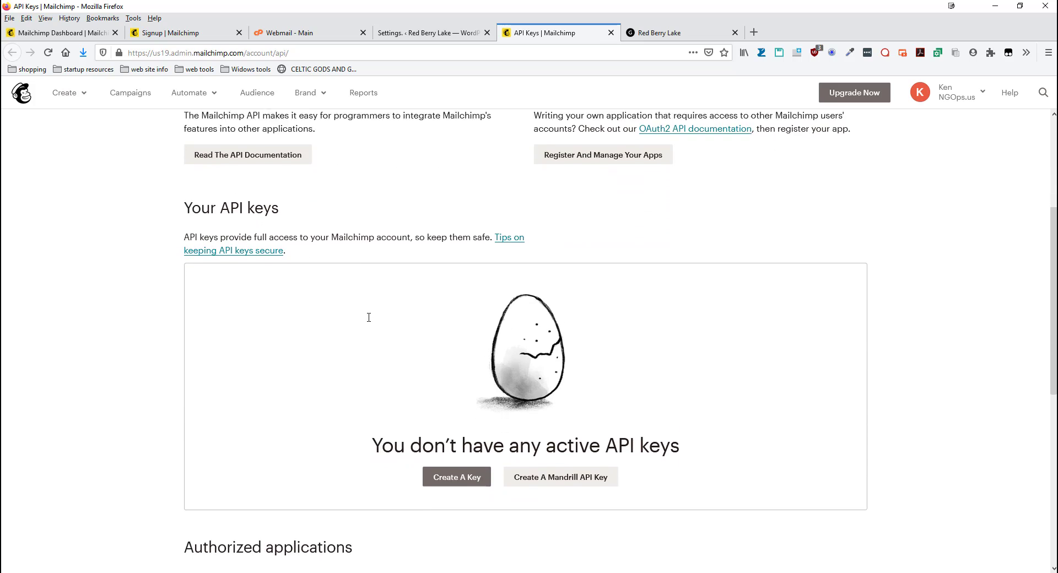
pyautogui.scroll(-4, 463, 361)
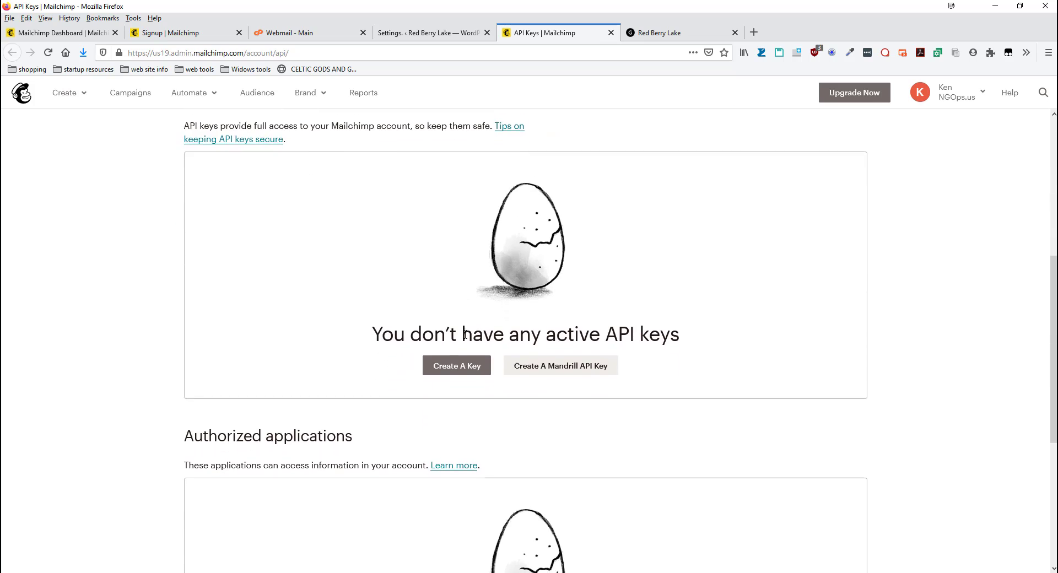
pyautogui.scroll(-1, 463, 360)
pyautogui.scroll(8, 463, 360)
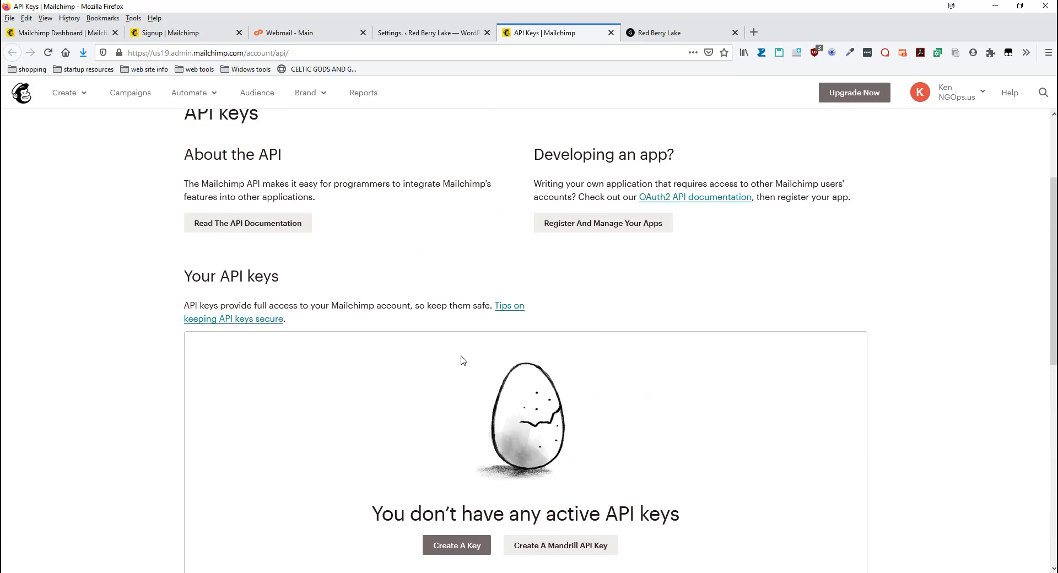
pyautogui.scroll(-5, 463, 360)
pyautogui.scroll(2, 462, 359)
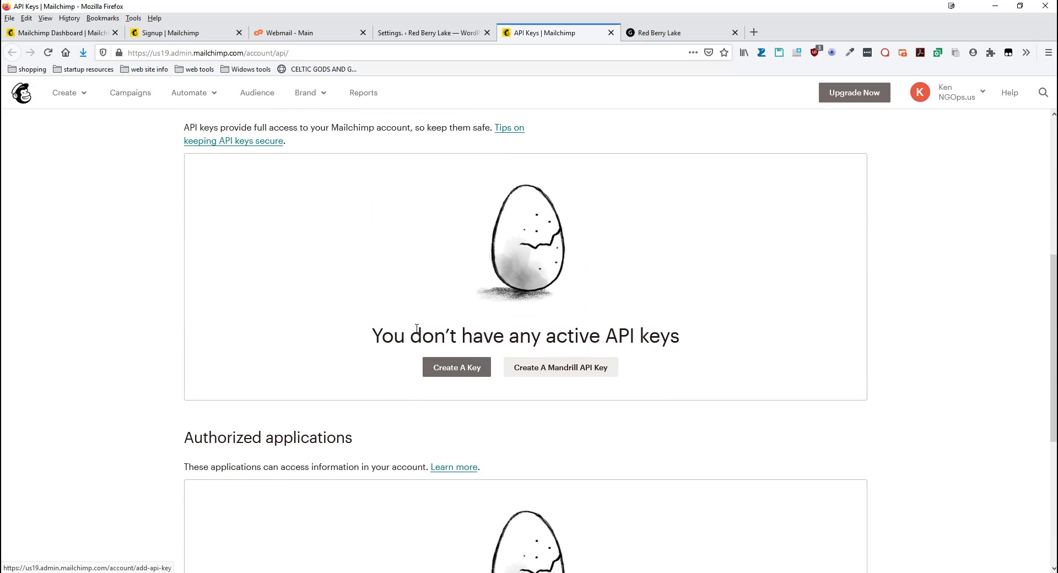
pyautogui.scroll(5, 419, 336)
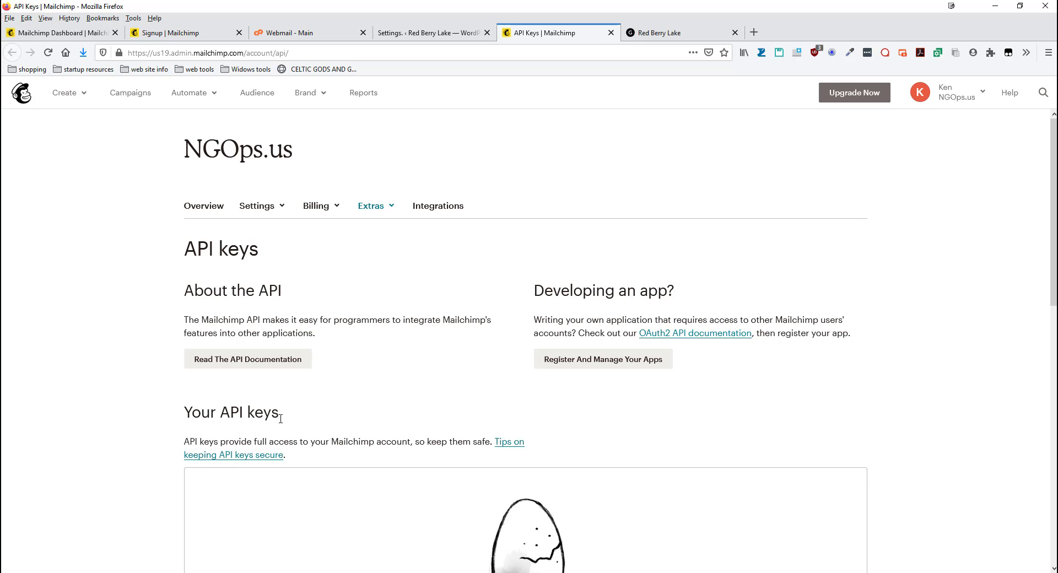
pyautogui.scroll(-5, 333, 412)
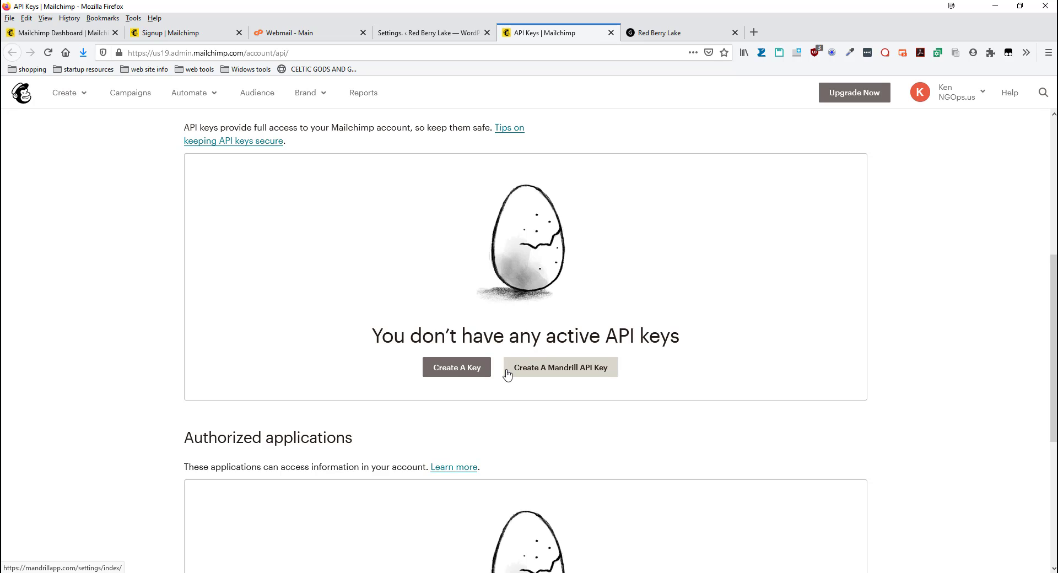
# Step: Create a new Mailchimp API key and copy it from the list of API keys
pyautogui.click(464, 371)
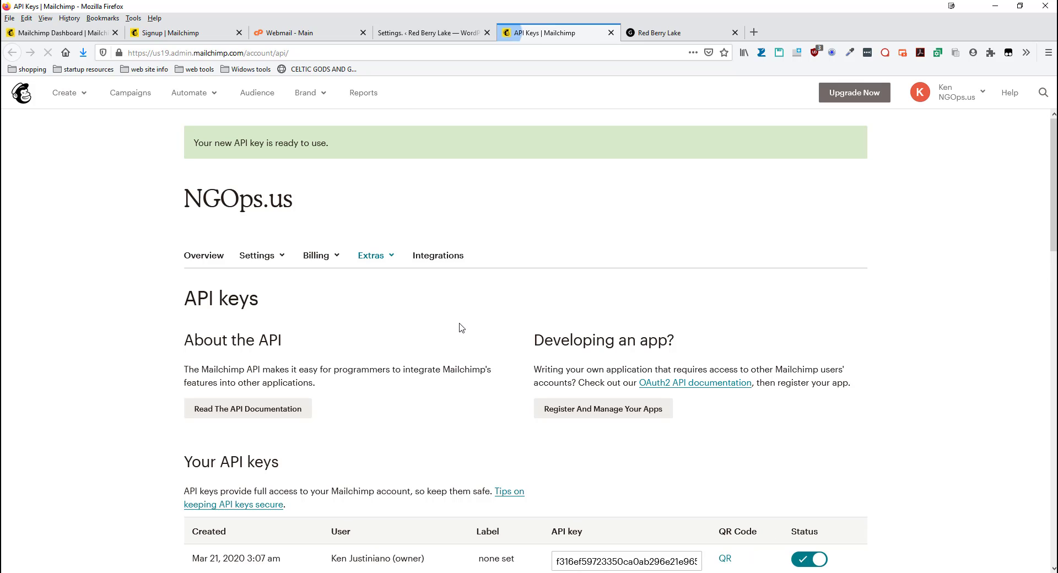
pyautogui.scroll(-5, 462, 336)
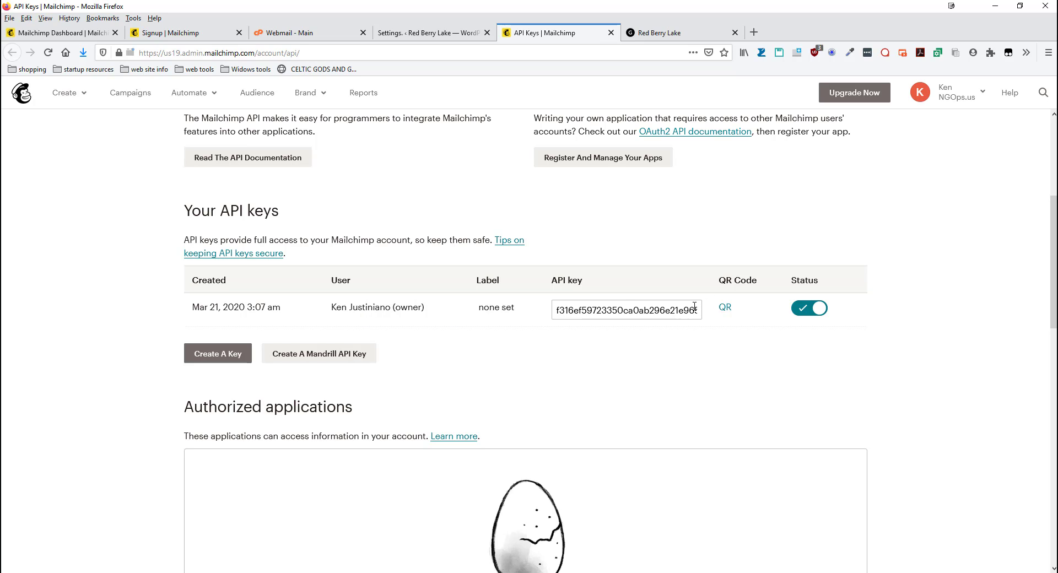
pyautogui.click(673, 310)
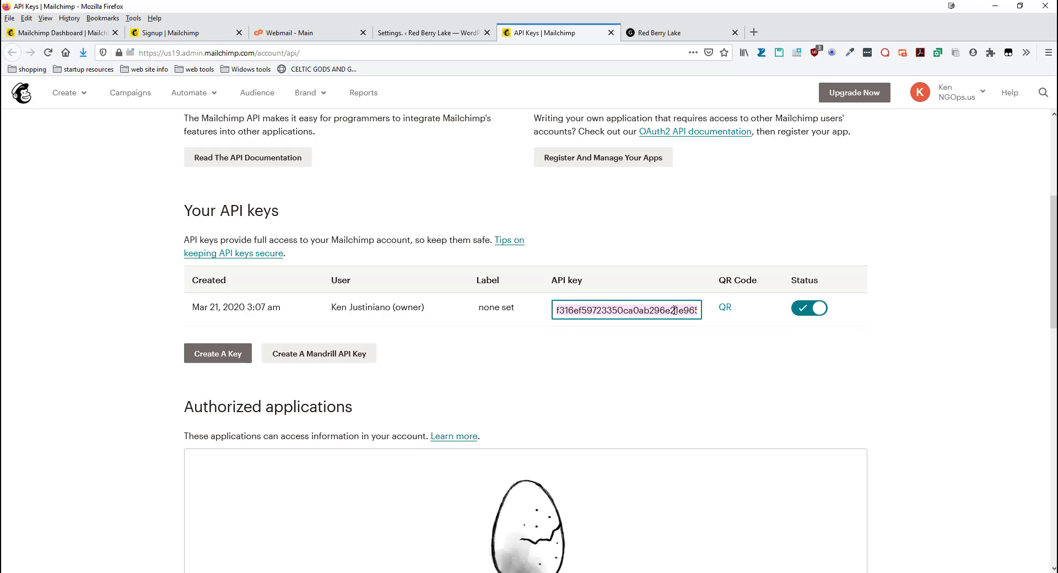
pyautogui.rightClick(673, 310)
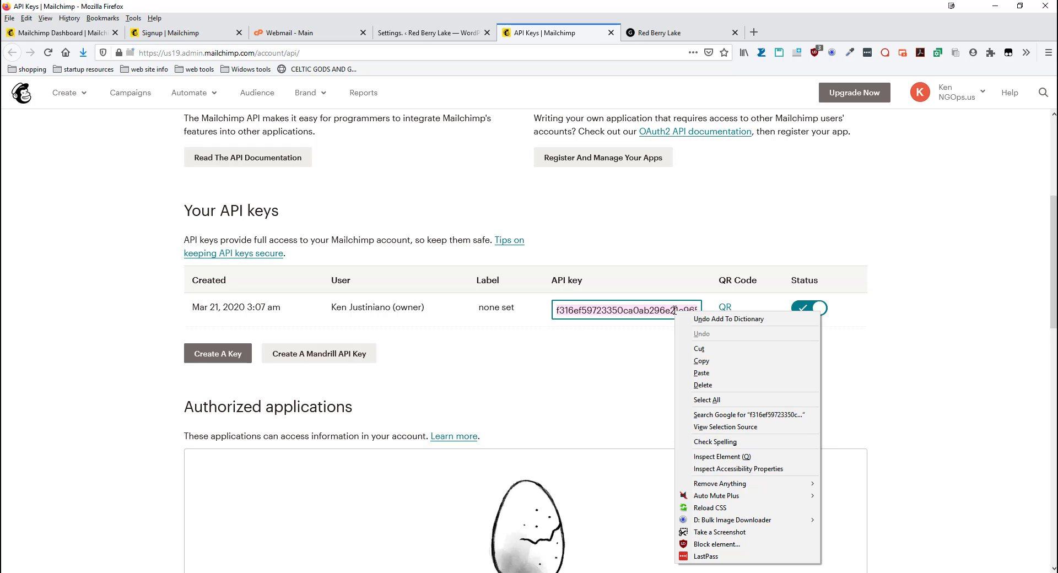
pyautogui.click(667, 361)
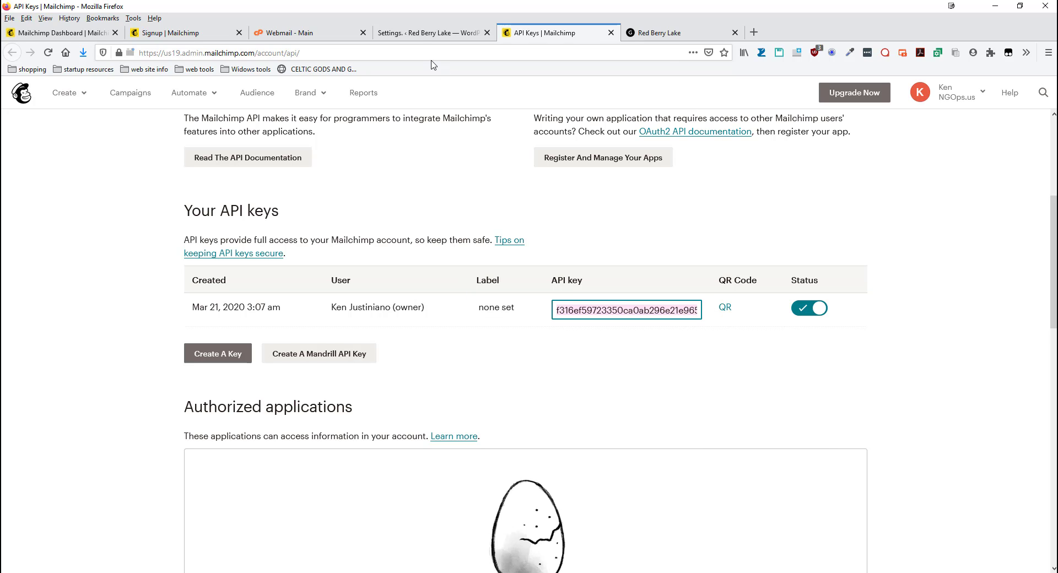
# Step: Paste the Mailchimp API key into the Easy Forms general settings on the WordPress site and save the changes
pyautogui.click(421, 34)
pyautogui.click(210, 220)
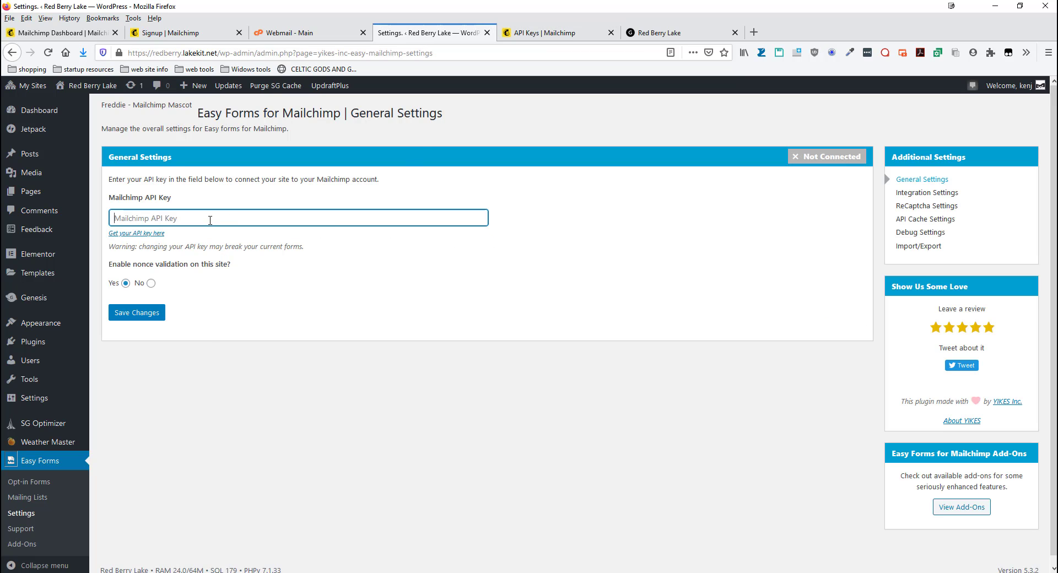
pyautogui.rightClick(210, 220)
pyautogui.click(252, 286)
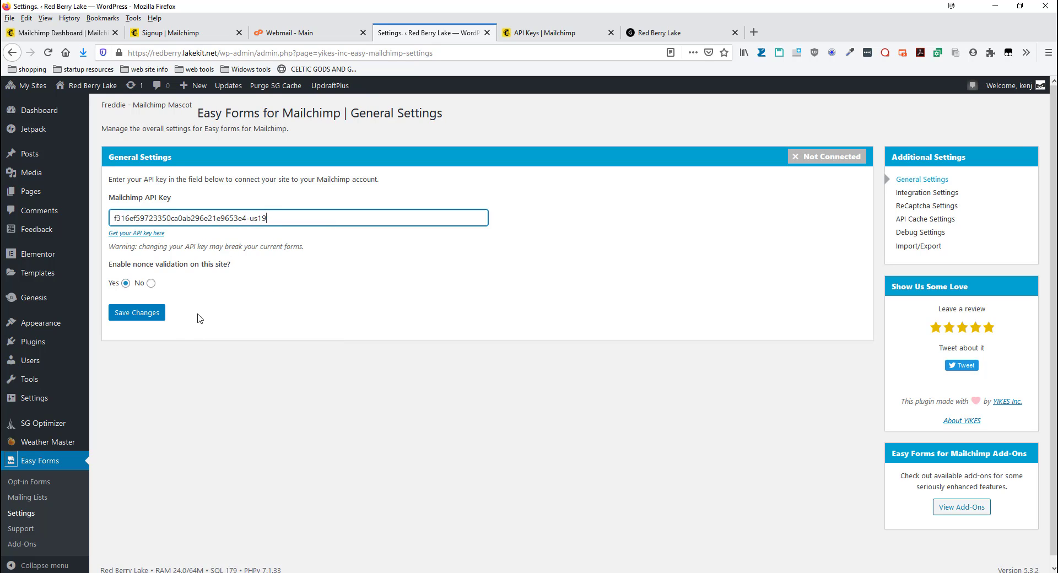
pyautogui.click(132, 313)
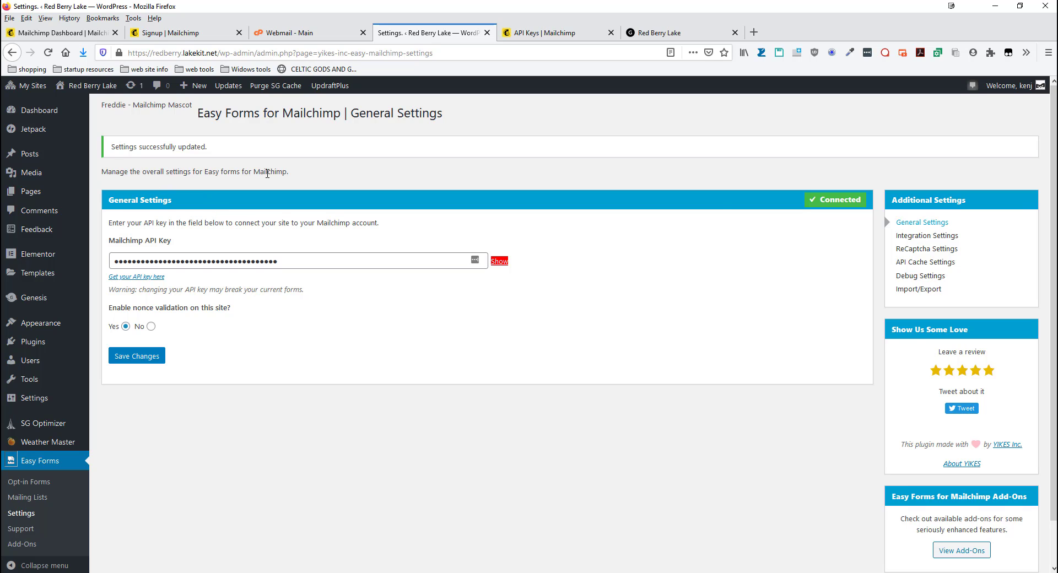
# Step: Open the Easy Forms opt-in forms page and examine the new signup form's fields and associated list choices
pyautogui.scroll(-1, 215, 477)
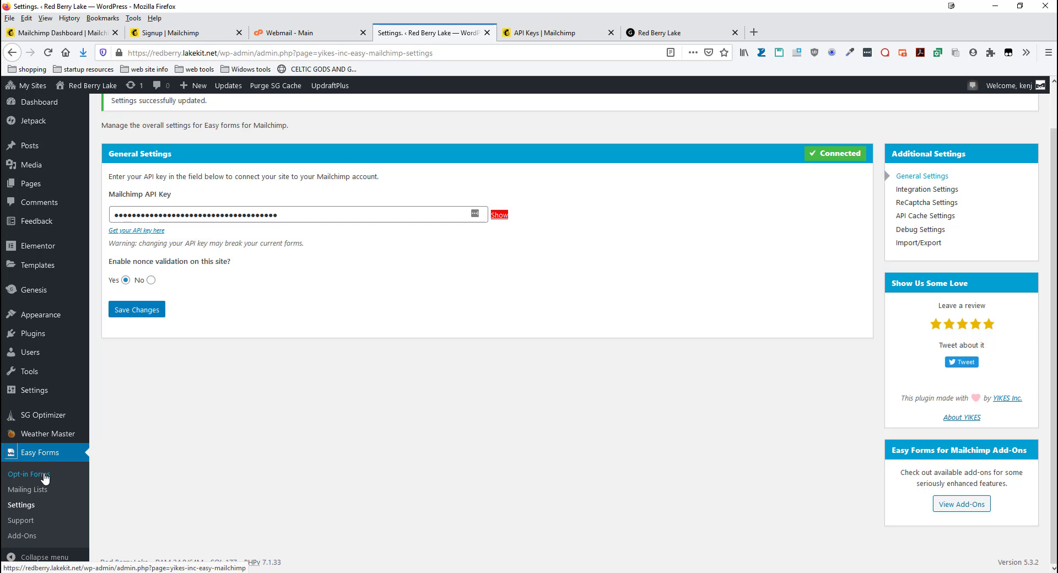
pyautogui.click(45, 477)
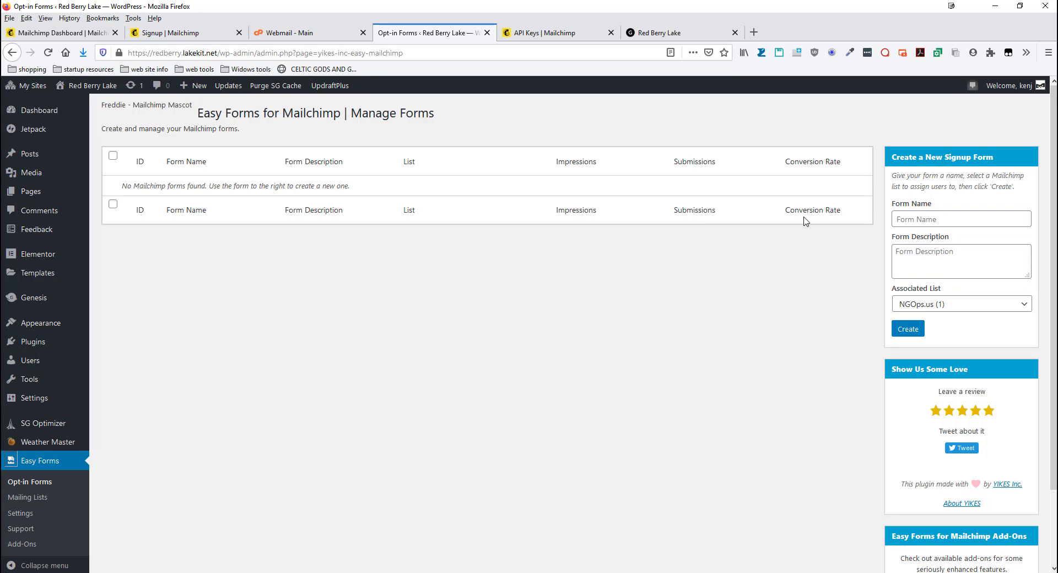
pyautogui.click(947, 221)
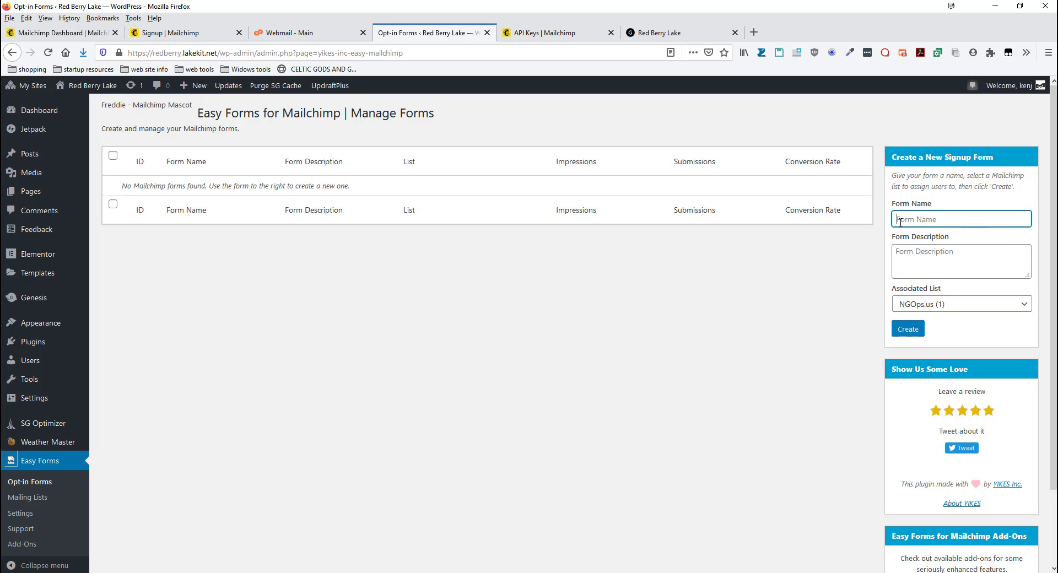
pyautogui.click(957, 306)
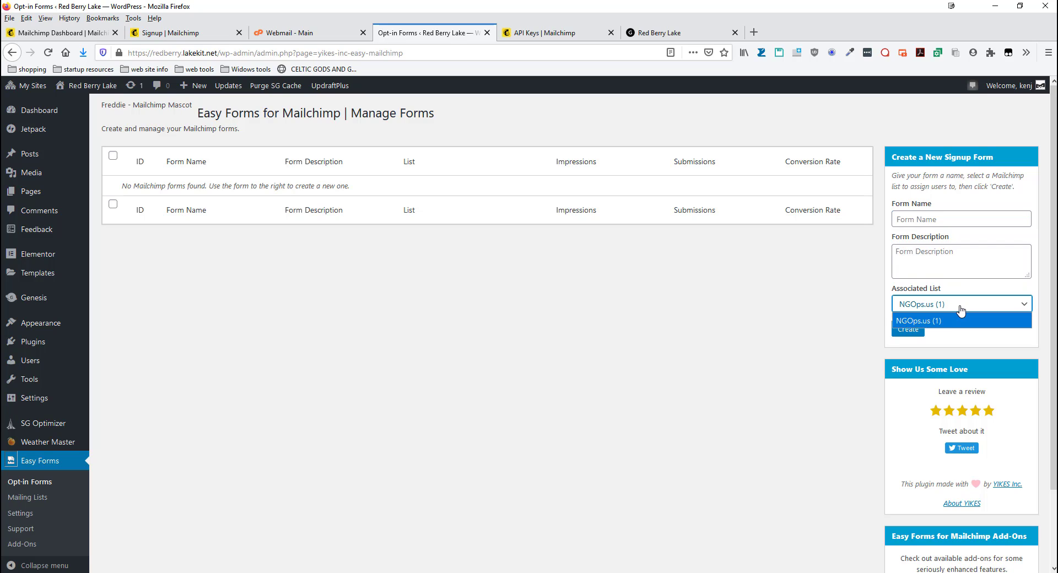
pyautogui.click(961, 342)
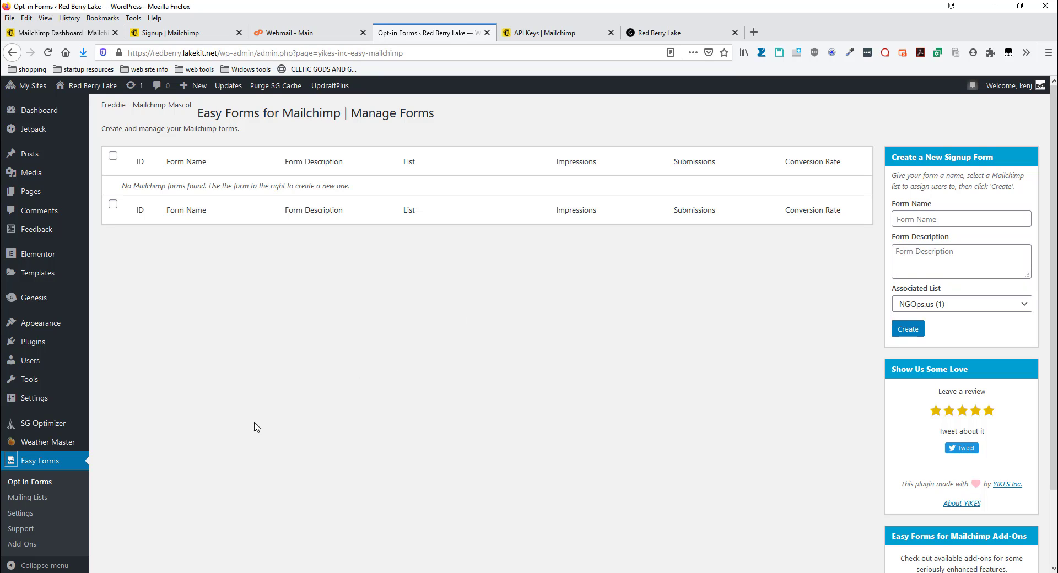
pyautogui.scroll(-1, 69, 529)
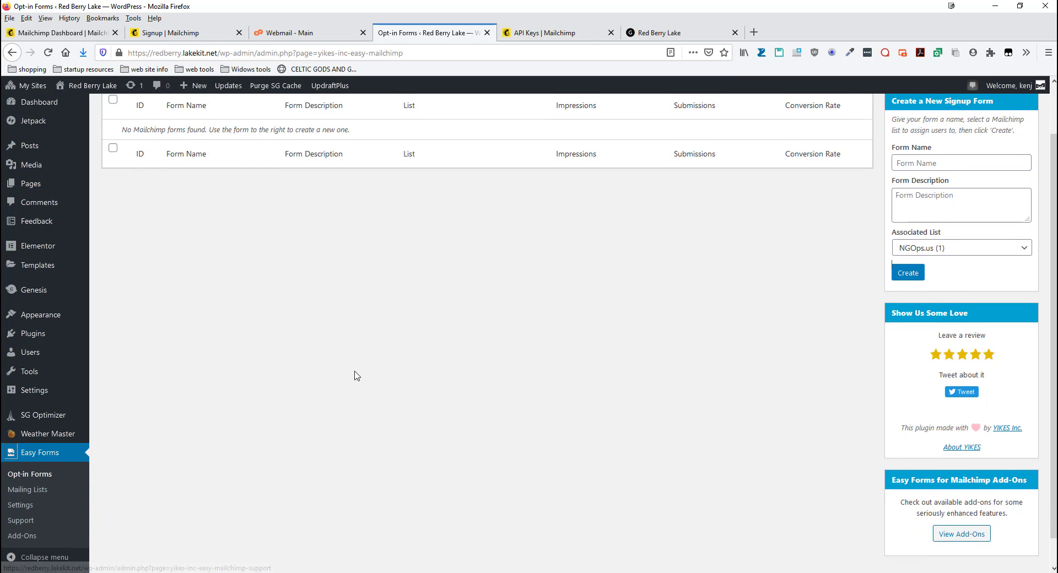
pyautogui.scroll(1, 355, 374)
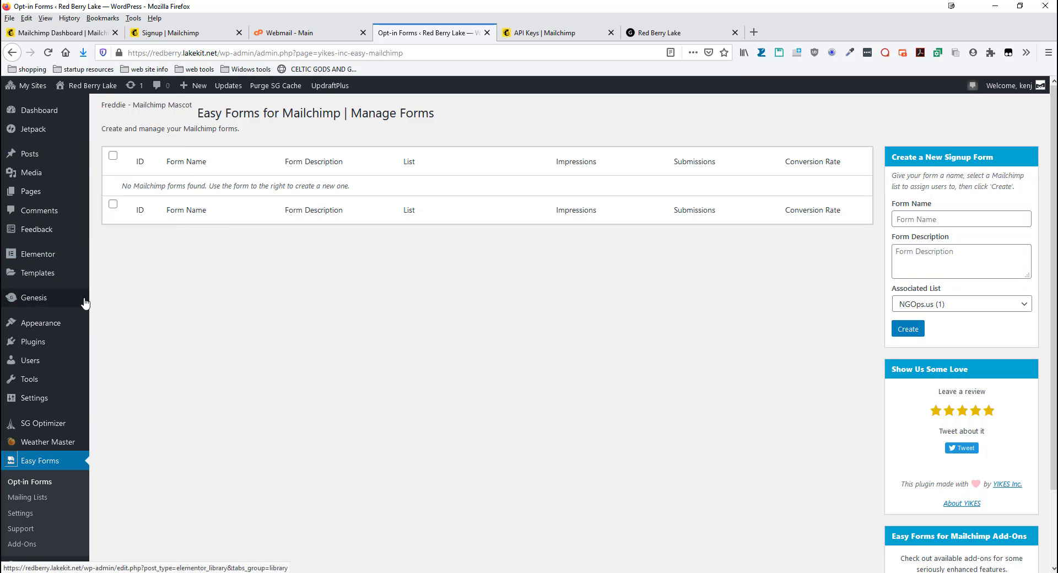
# Step: Open Elementor's integration settings and find the MailChimp section
pyautogui.moveTo(71, 261)
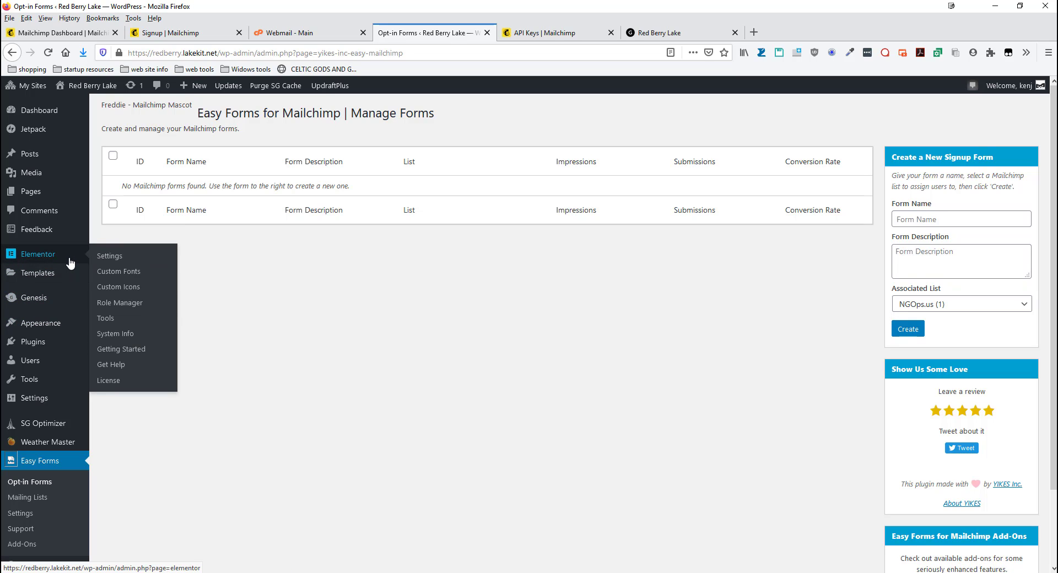
pyautogui.click(114, 260)
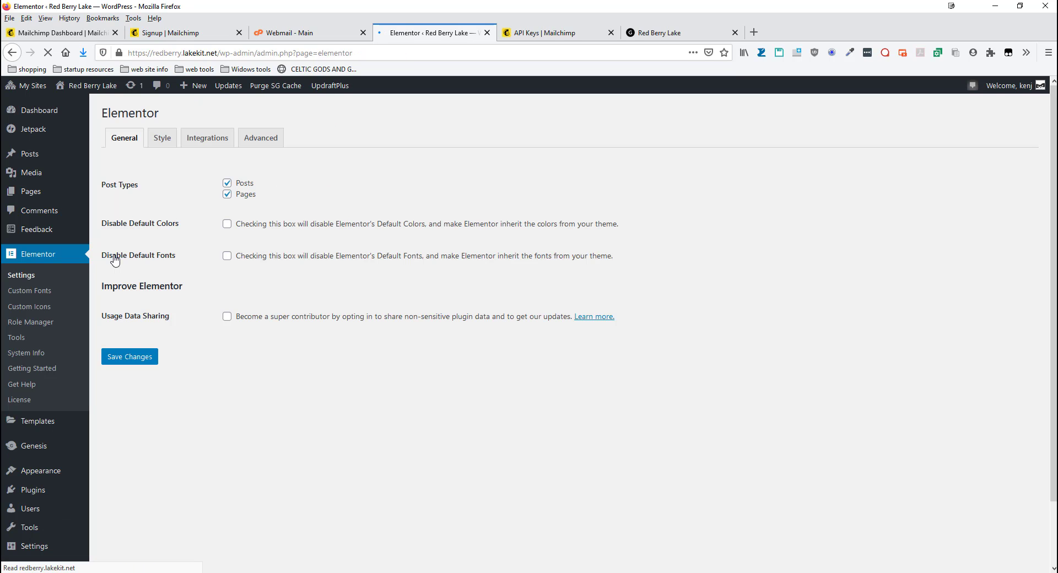
pyautogui.click(261, 146)
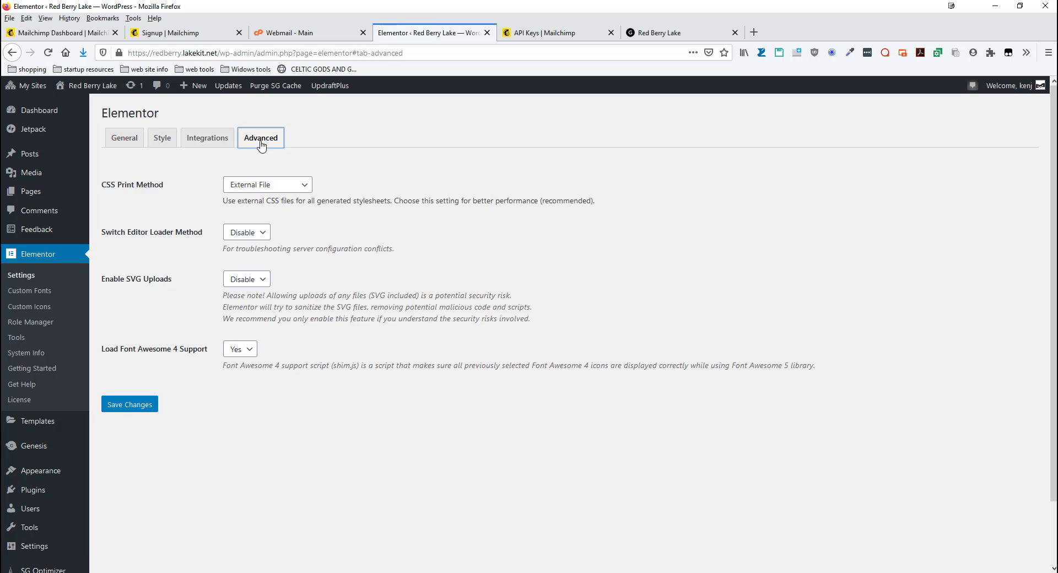
pyautogui.click(229, 146)
pyautogui.scroll(-5, 427, 408)
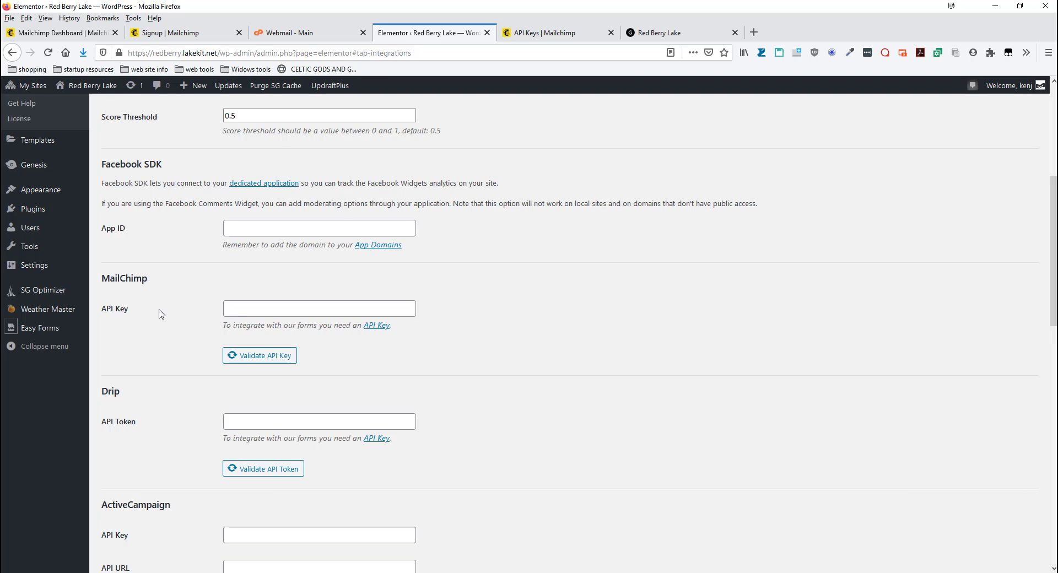
# Step: Paste the Mailchimp API key into Elementor's MailChimp integration and validate it
pyautogui.click(239, 313)
pyautogui.rightClick(240, 313)
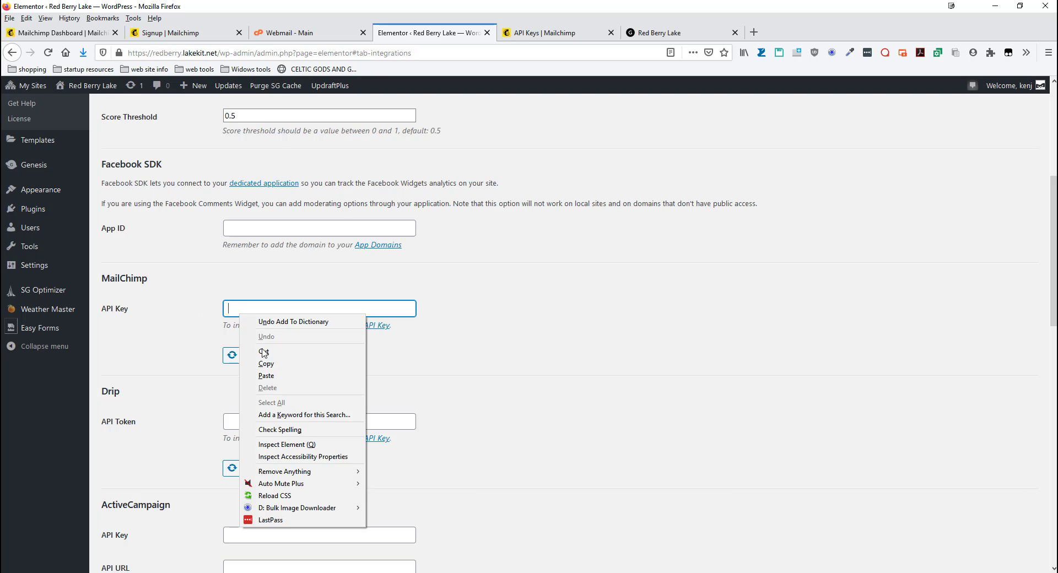
pyautogui.click(267, 375)
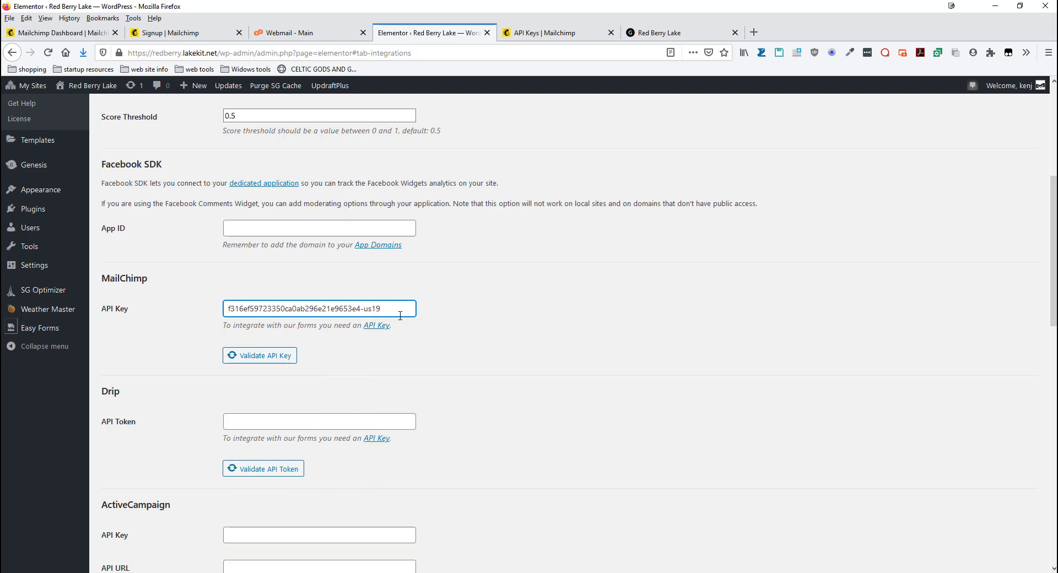
pyautogui.click(261, 357)
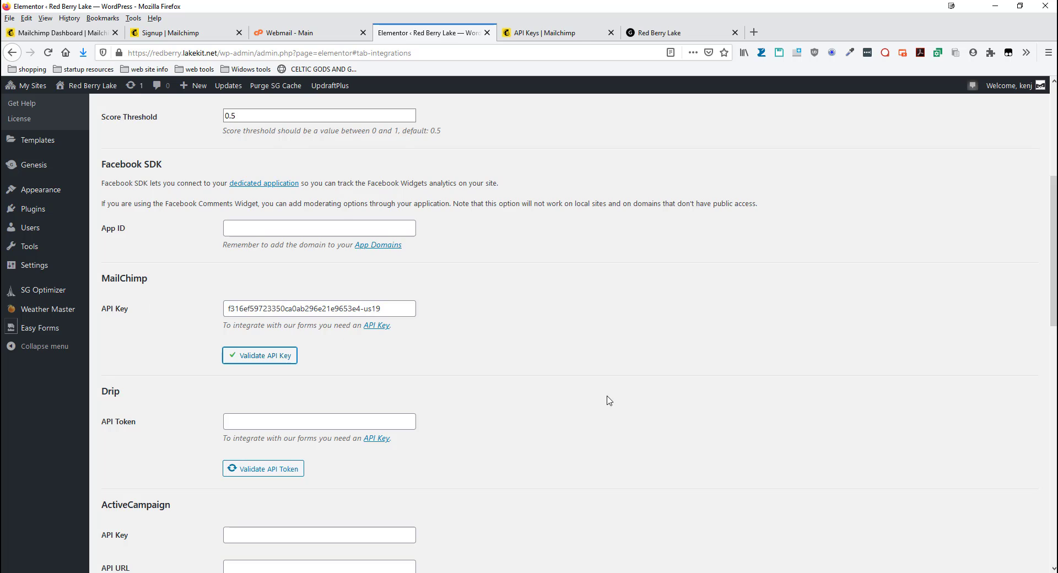
# Step: Save the changes to Elementor's integration settings
pyautogui.scroll(-10, 567, 406)
pyautogui.scroll(-2, 568, 406)
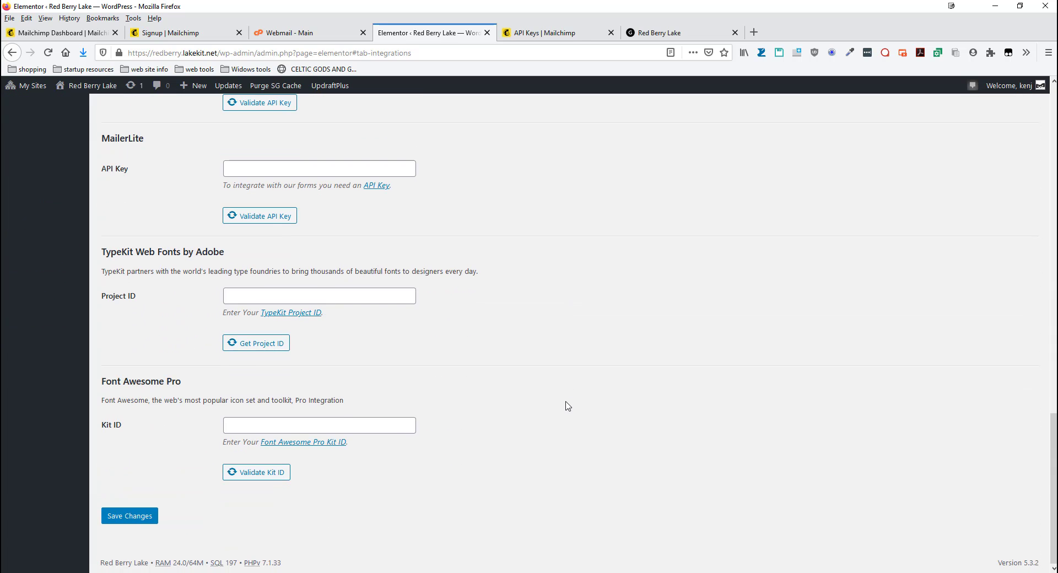
pyautogui.click(146, 517)
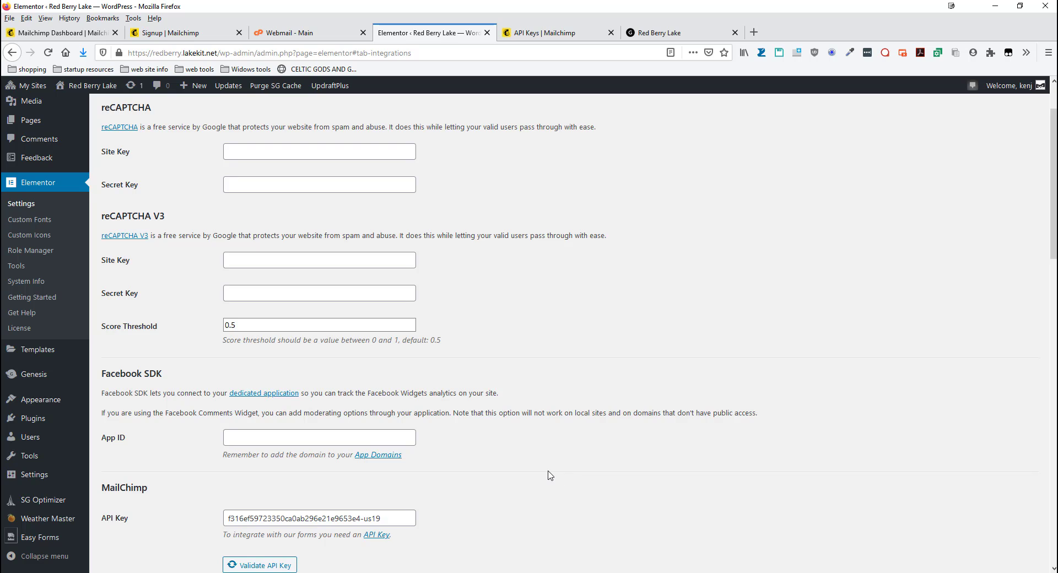
pyautogui.scroll(2, 549, 475)
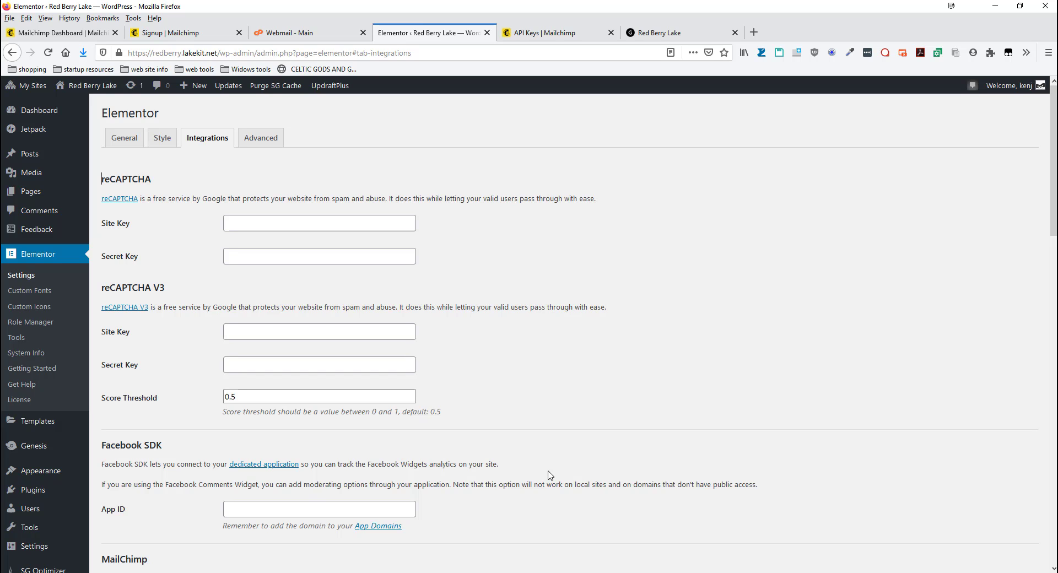
pyautogui.scroll(-6, 165, 460)
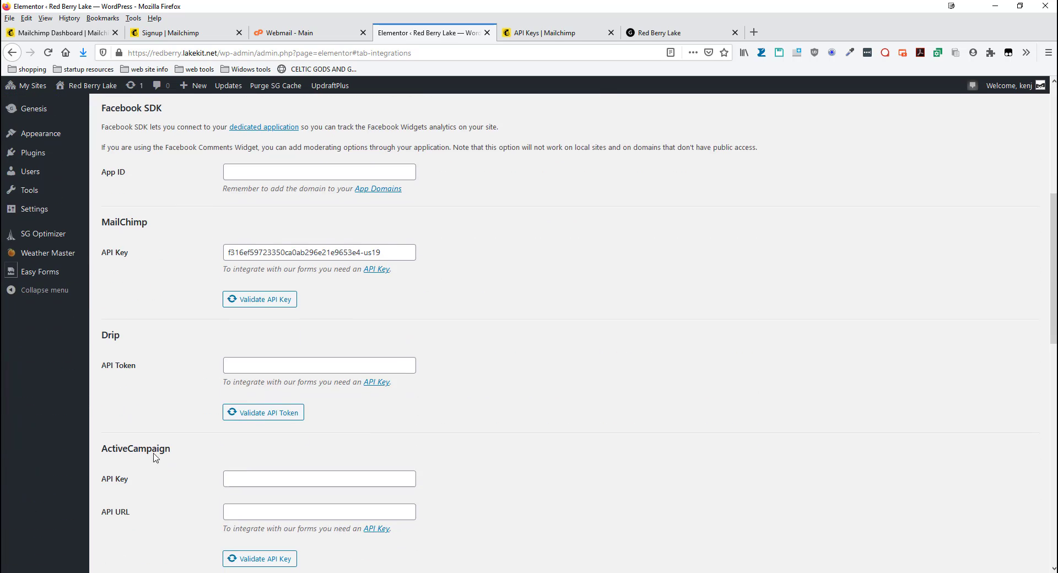
pyautogui.scroll(5, 193, 419)
pyautogui.moveTo(41, 440)
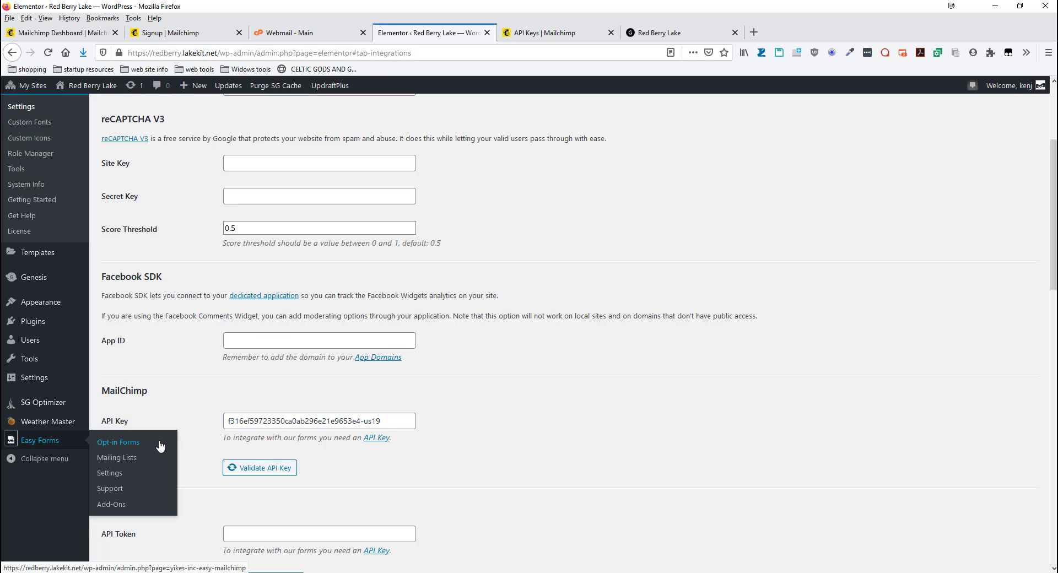
pyautogui.scroll(3, 545, 414)
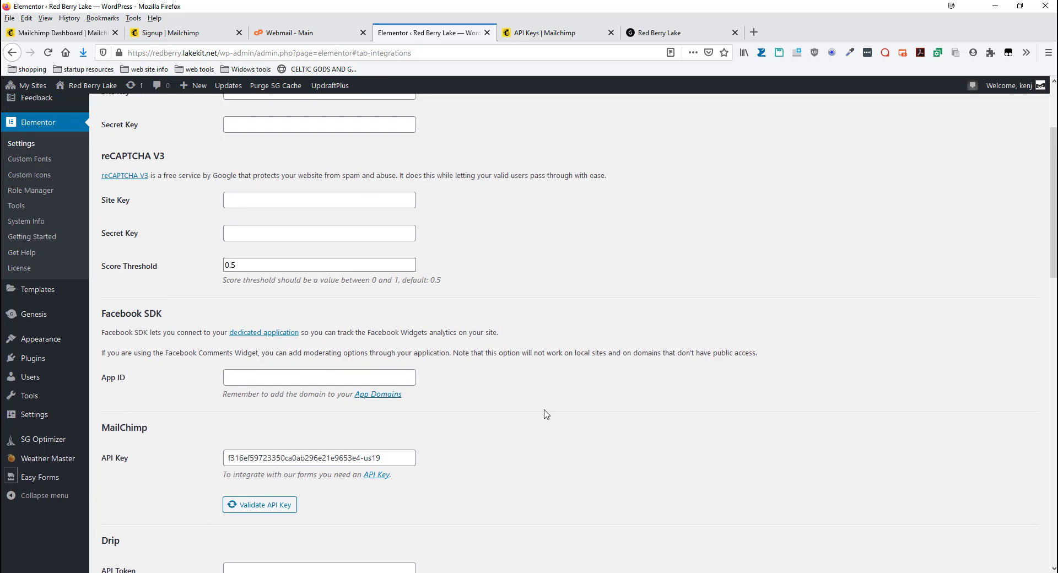